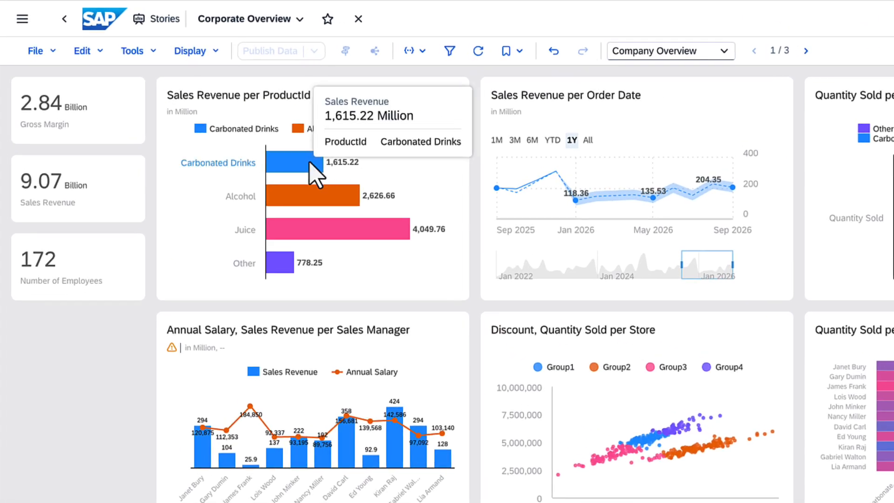
# Step: Filter the Sales Revenue per ProductId chart to show only Carbonated Drinks and Juice
pyautogui.click(247, 131)
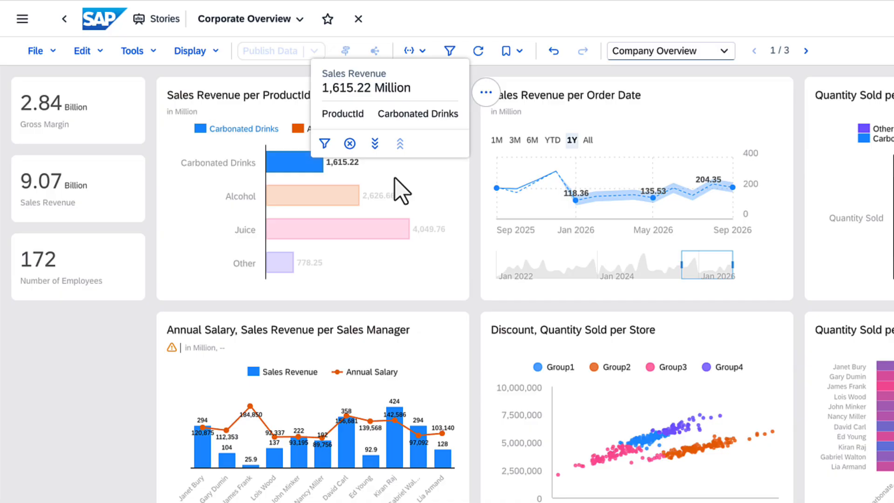
pyautogui.keyDown('ctrl'); pyautogui.click(381, 240); pyautogui.keyUp('ctrl')
pyautogui.rightClick(375, 226)
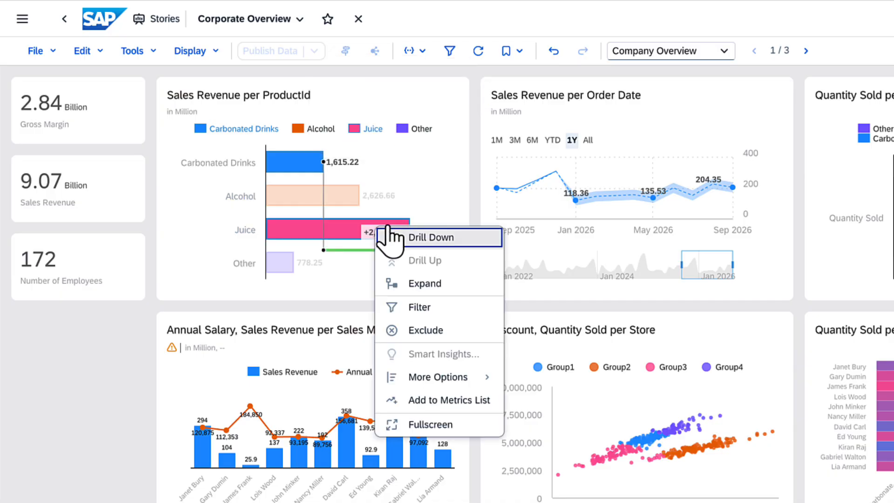
pyautogui.click(423, 307)
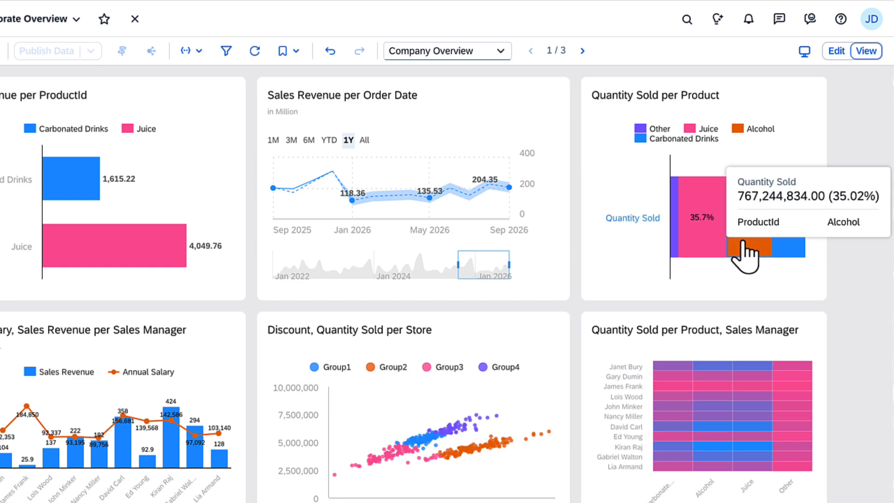
# Step: Exclude Alcohol and Other from the Quantity Sold per Product chart
pyautogui.click(743, 243)
pyautogui.click(765, 224)
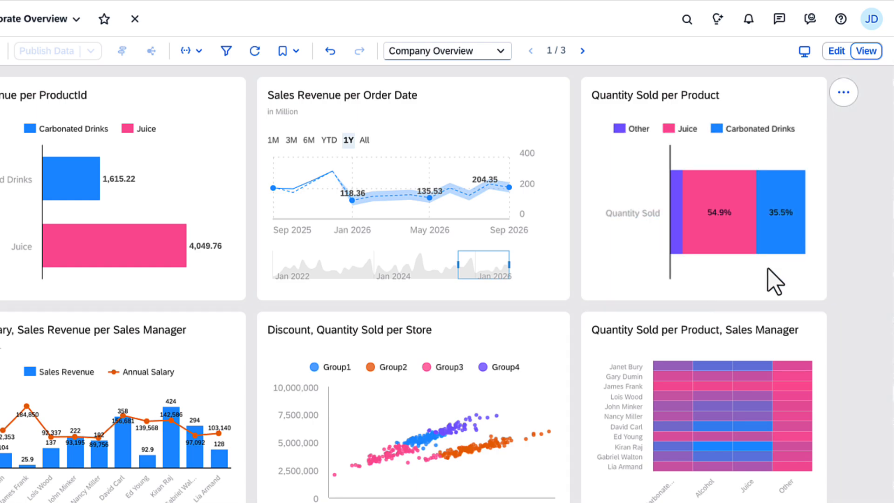
pyautogui.click(619, 131)
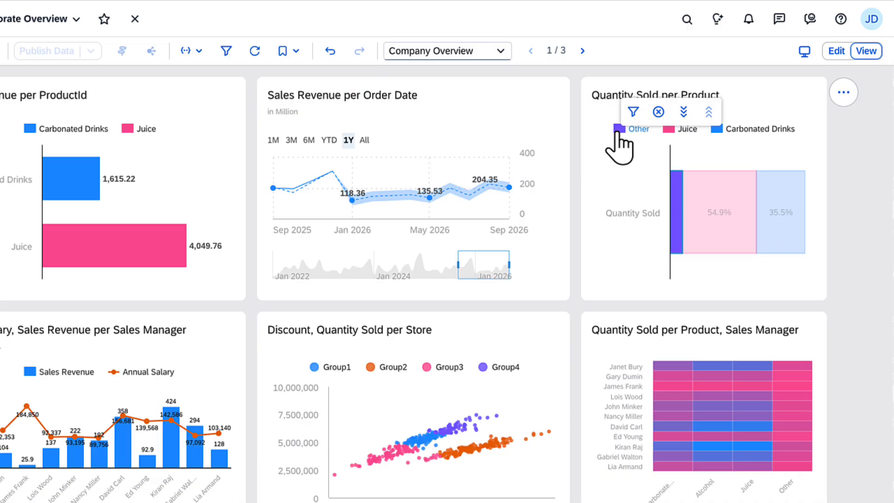
pyautogui.click(659, 112)
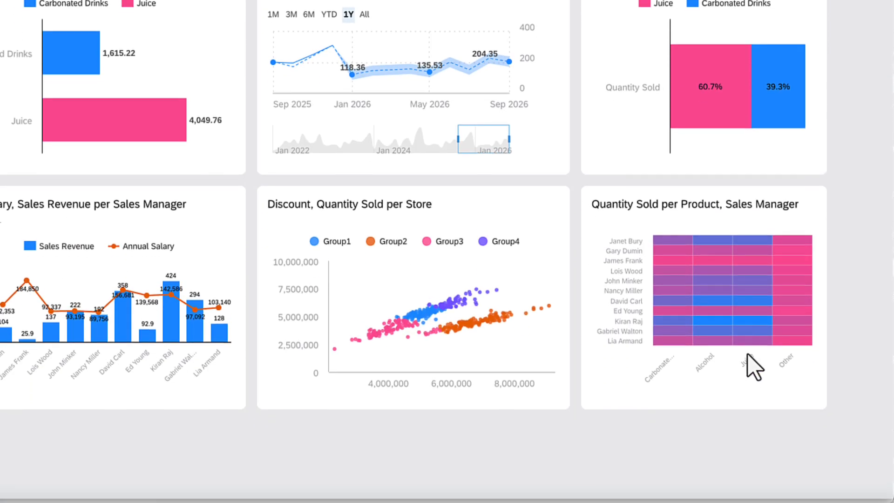
# Step: Exclude Juice and Carbonated Drinks from the Quantity Sold per Product, Sales Manager heat map
pyautogui.click(747, 481)
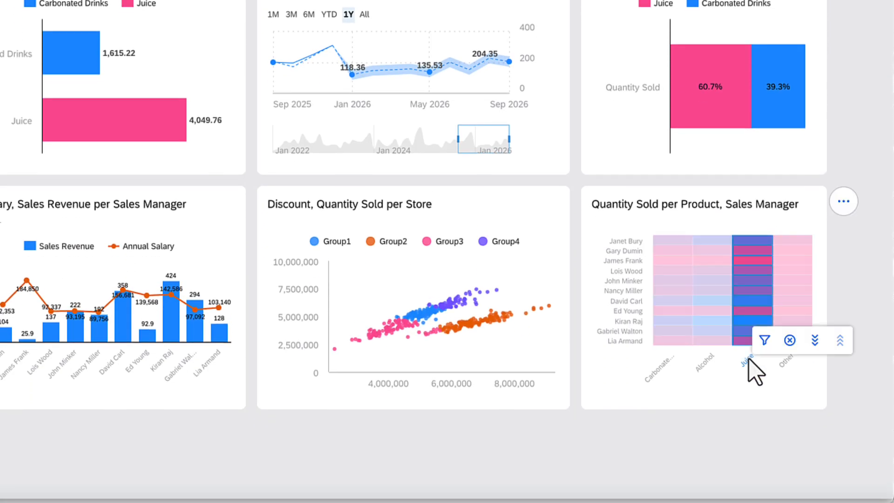
pyautogui.rightClick(668, 371)
pyautogui.click(689, 371)
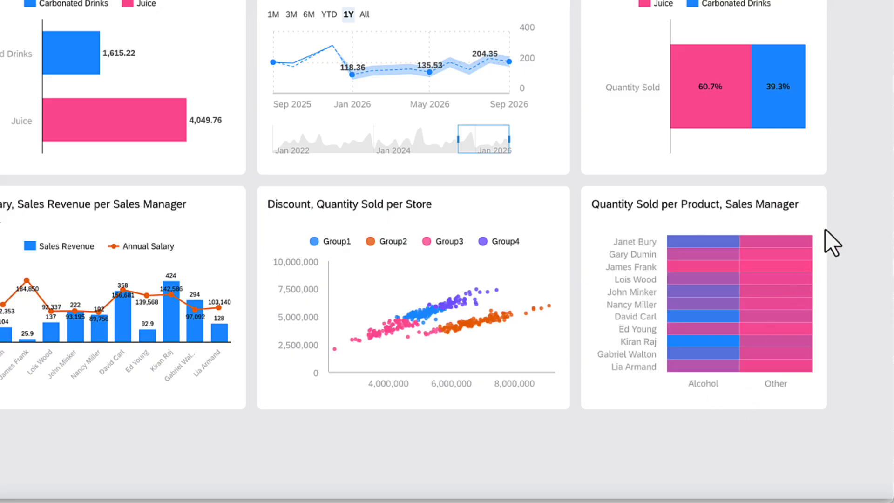
# Step: Remove the ProductId exclusion applied to the Quantity Sold per Product, Sales Manager heat map
pyautogui.click(845, 203)
pyautogui.moveTo(803, 204)
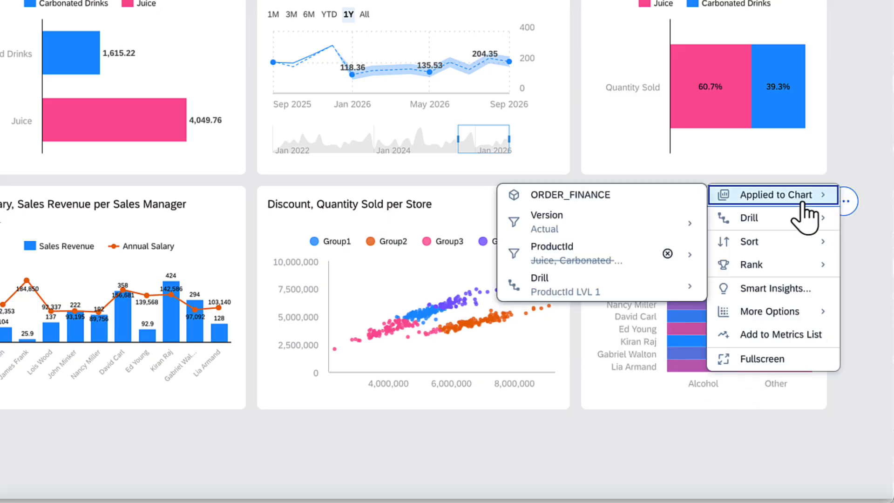
pyautogui.click(668, 253)
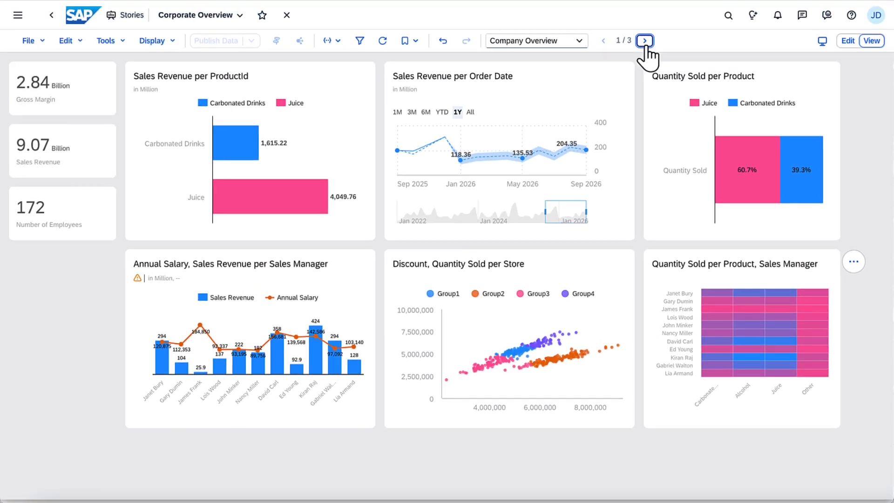
# Step: Go to the HR Overview page and filter the HR_EMPLOYEE_Update table to the Sales department
pyautogui.click(644, 40)
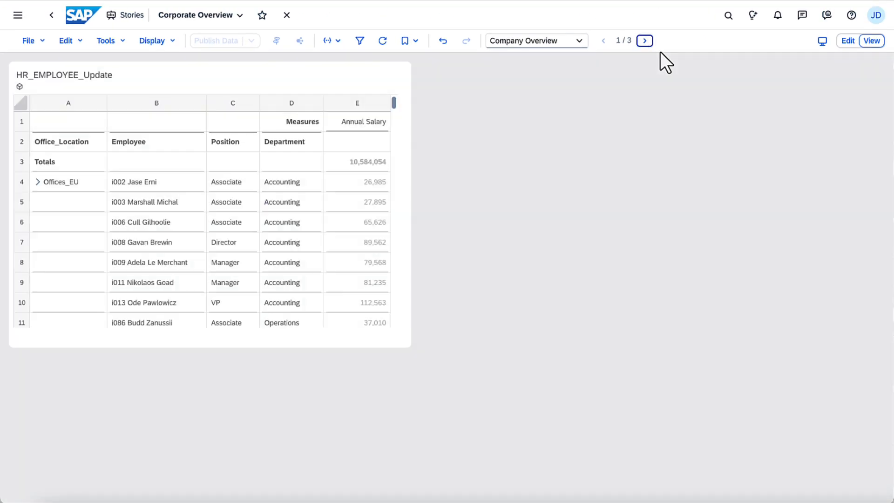
pyautogui.scroll(-8, 395, 231)
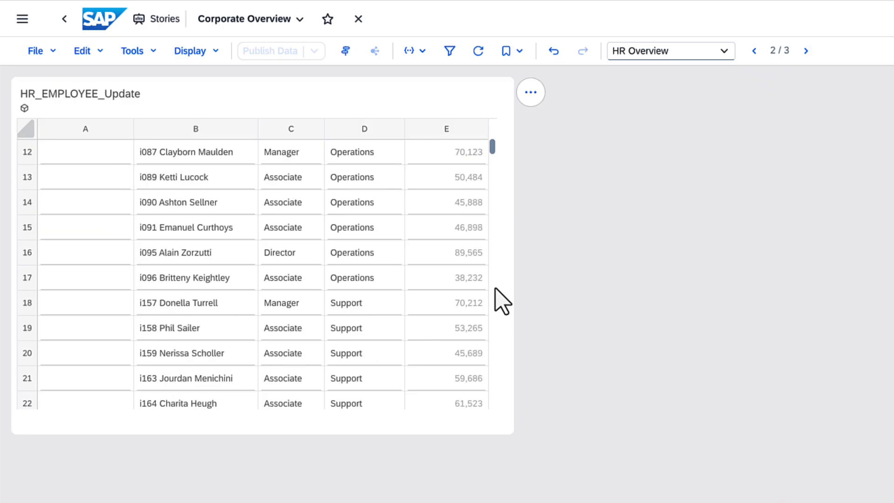
pyautogui.click(381, 260)
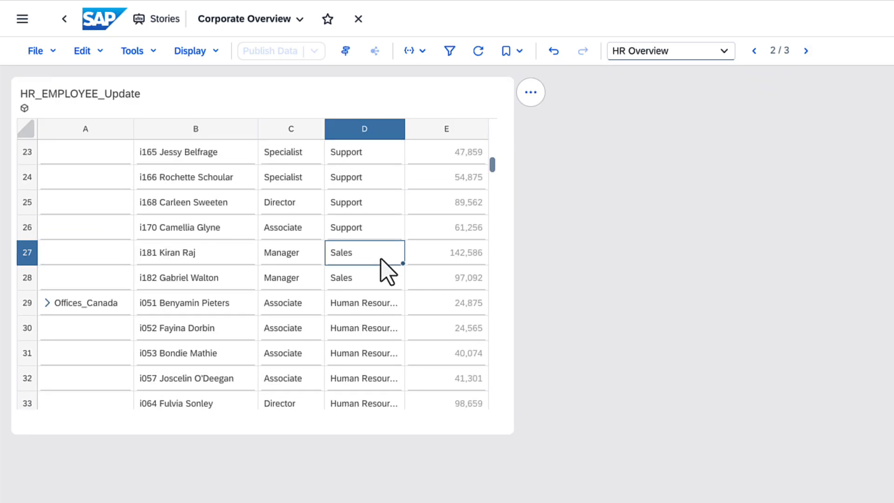
pyautogui.rightClick(382, 259)
pyautogui.click(432, 292)
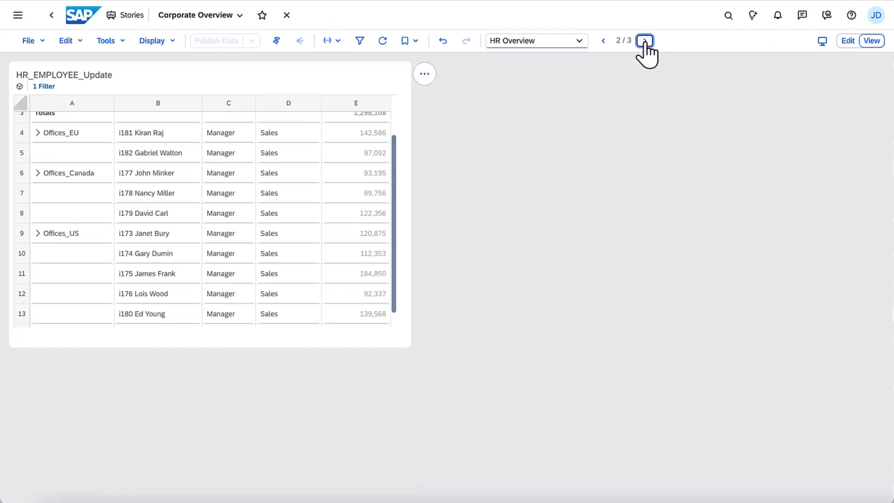
# Step: Go to the Shipping Overview page and filter the geo map with a polygon drawn around Europe
pyautogui.click(644, 41)
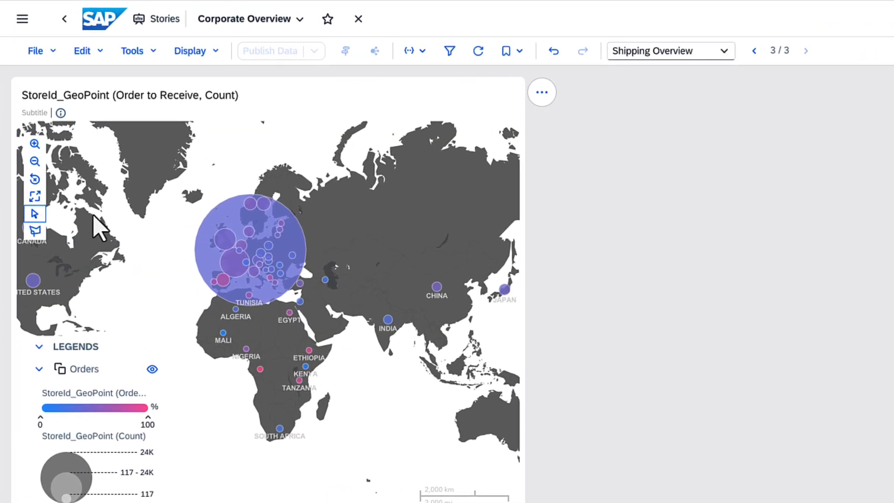
pyautogui.click(36, 233)
pyautogui.click(60, 234)
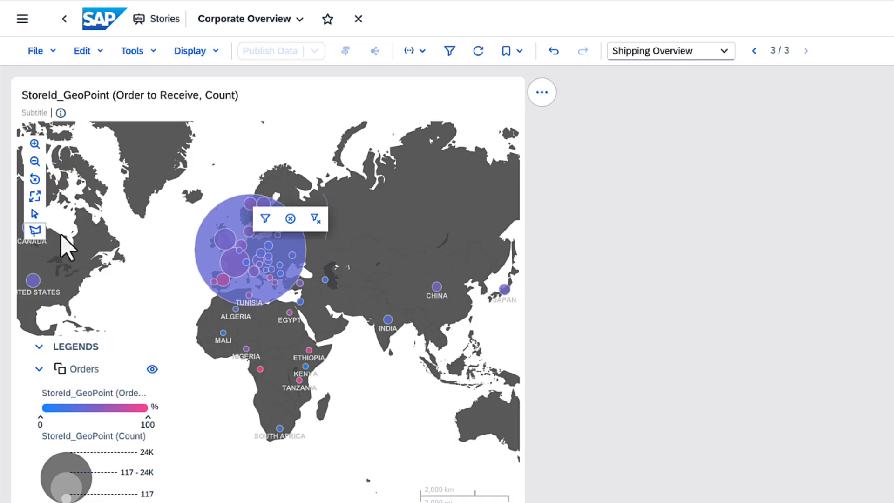
pyautogui.moveTo(190, 205)
pyautogui.mouseDown()
pyautogui.moveTo(223, 205)
pyautogui.moveTo(329, 249)
pyautogui.moveTo(256, 315)
pyautogui.moveTo(179, 304)
pyautogui.mouseUp()
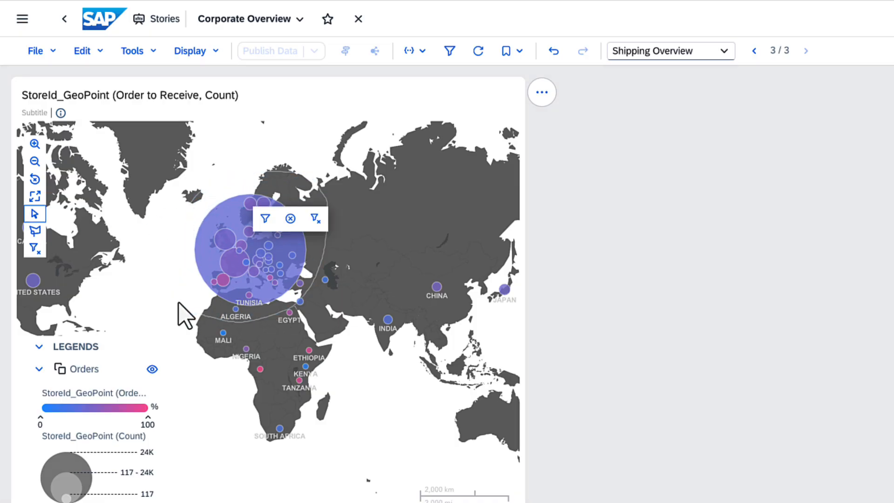
pyautogui.click(265, 218)
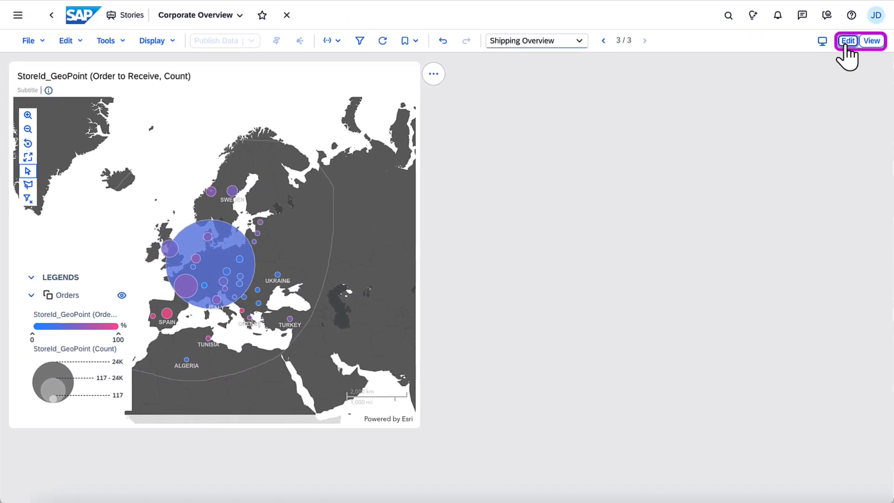
# Step: Switch the story to edit mode and start a Distance map filter that shows StoreId_GeoPoint
pyautogui.click(846, 42)
pyautogui.click(576, 52)
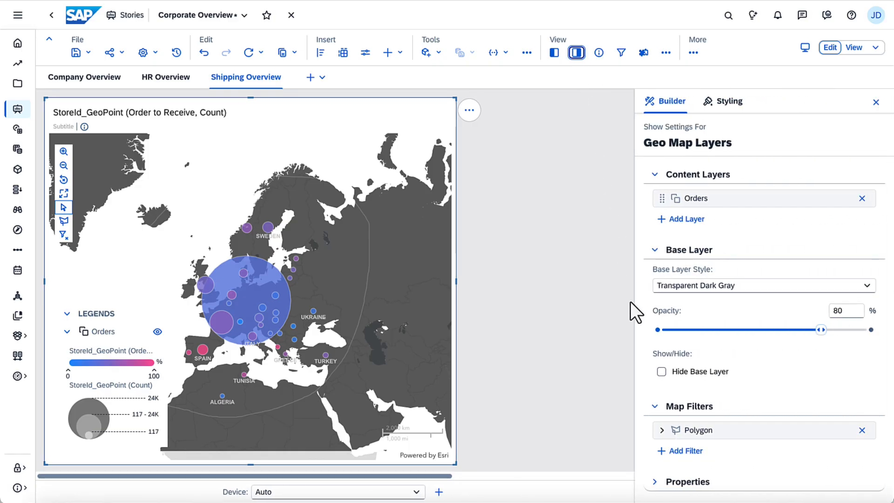
pyautogui.click(683, 452)
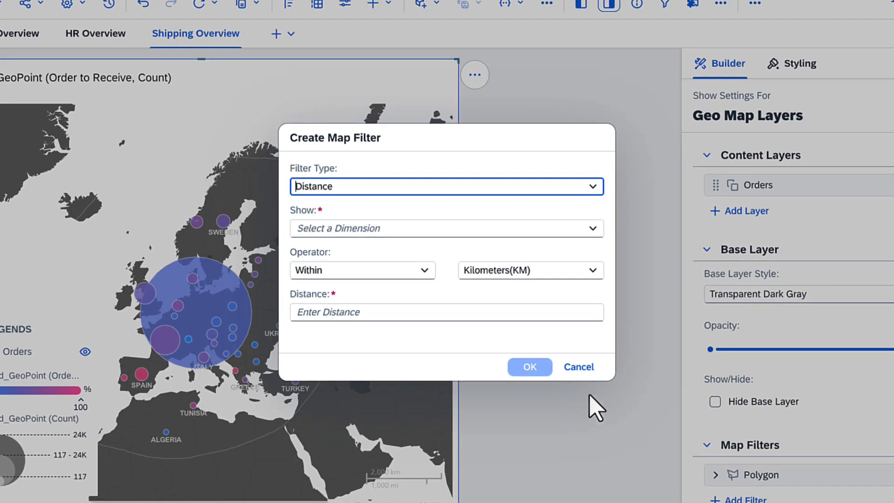
pyautogui.click(593, 192)
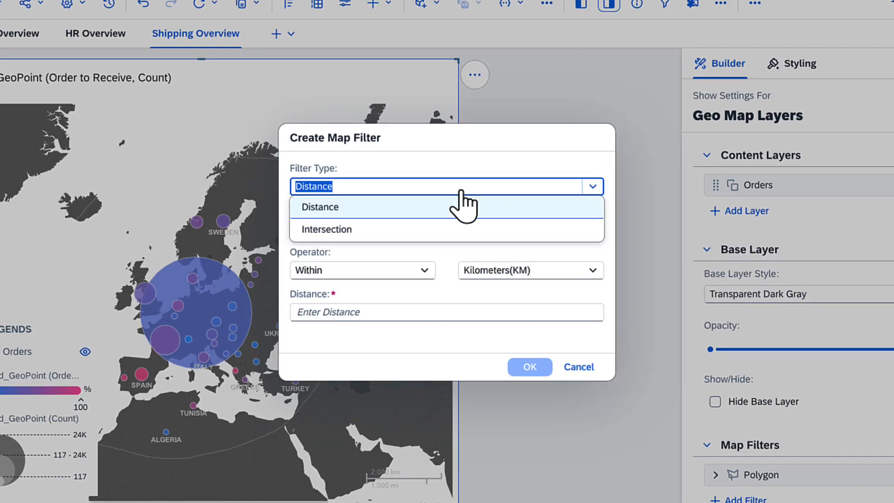
pyautogui.click(355, 207)
pyautogui.click(591, 233)
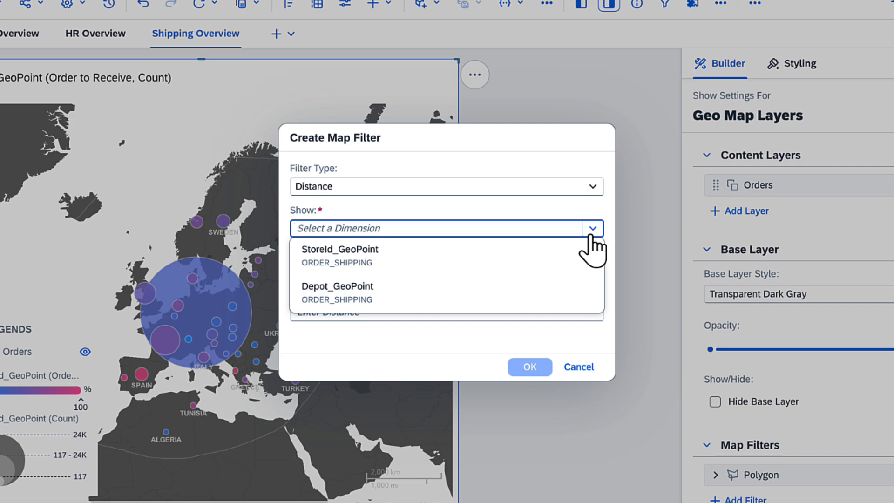
pyautogui.click(474, 252)
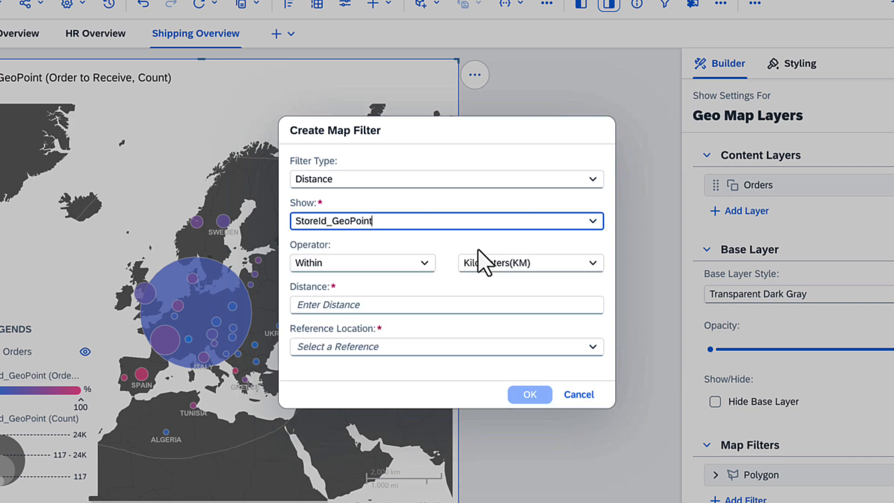
# Step: Set the map filter to Not Within 1000 kilometers of the reference location Depot_GeoPoint and create it
pyautogui.click(425, 254)
pyautogui.click(409, 295)
pyautogui.click(409, 294)
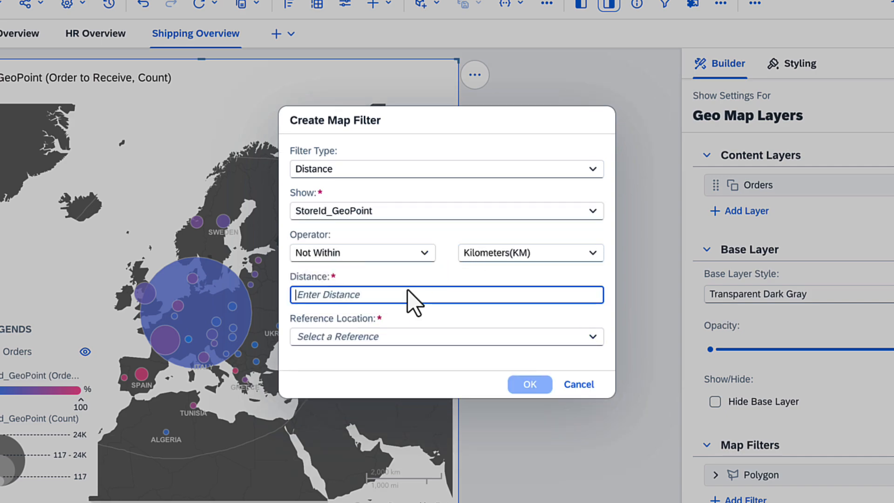
pyautogui.write('1000')
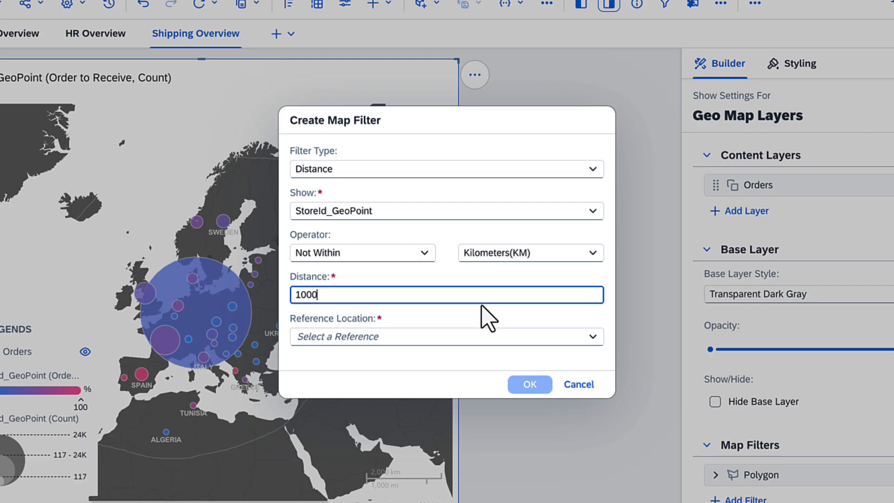
pyautogui.click(592, 336)
pyautogui.click(541, 366)
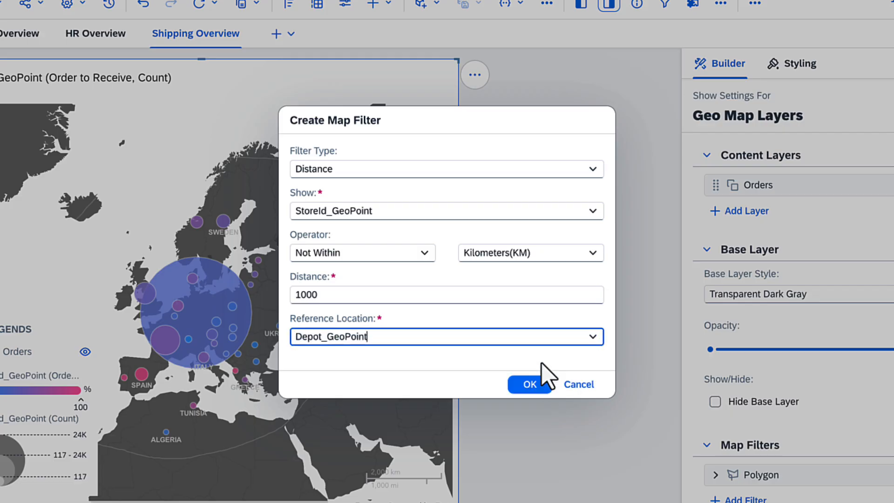
pyautogui.click(531, 384)
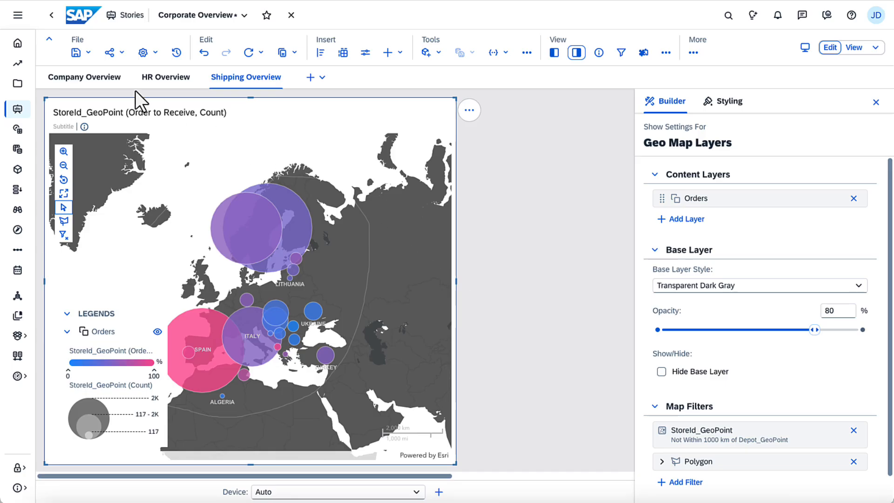
# Step: On the Company Overview page, remove the ProductId filter from the Sales Revenue per ProductId chart
pyautogui.click(105, 79)
pyautogui.click(346, 120)
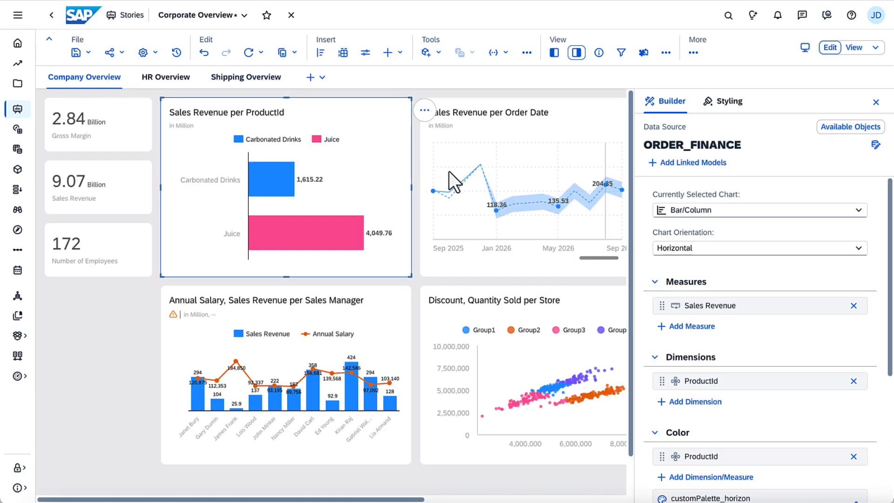
pyautogui.moveTo(817, 386)
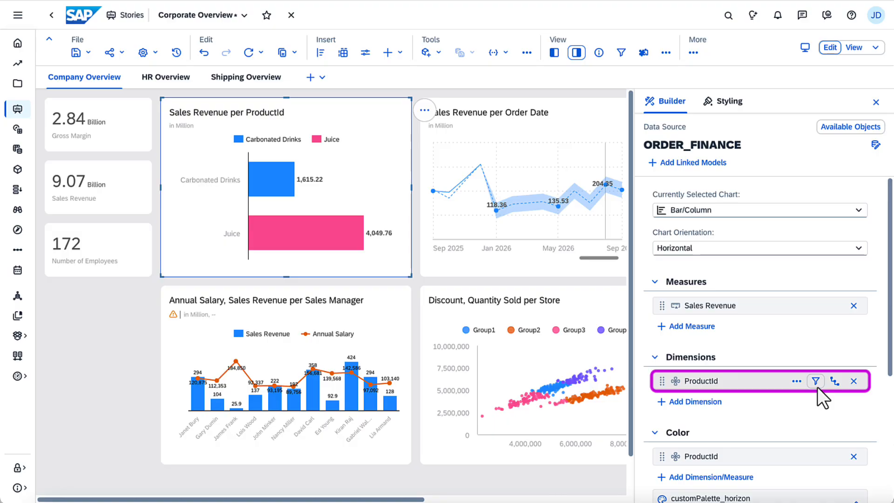
pyautogui.click(890, 472)
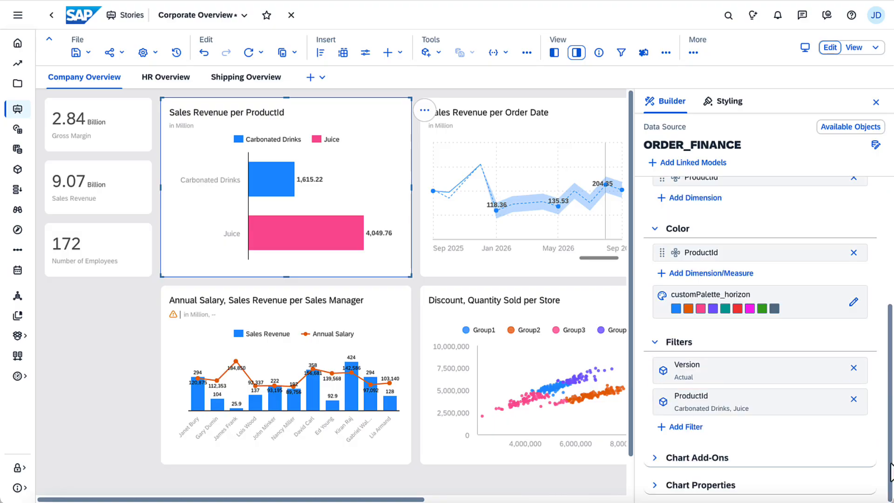
pyautogui.click(853, 399)
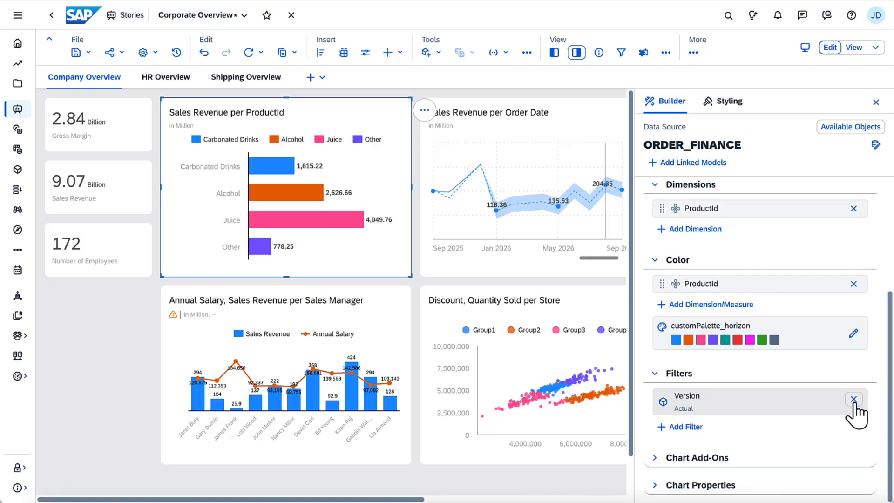
# Step: Try a Sales Manager member filter on the Sales Revenue per ProductId chart that selects all members except three, and discard it
pyautogui.click(687, 427)
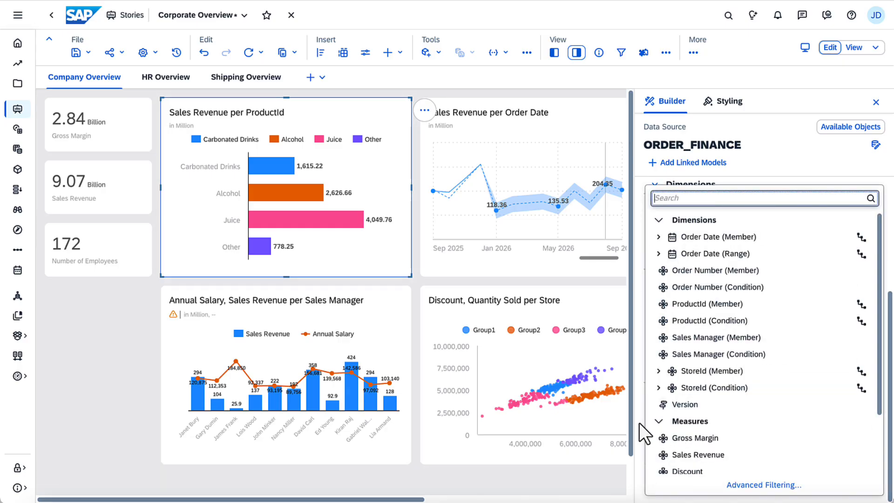
pyautogui.click(708, 338)
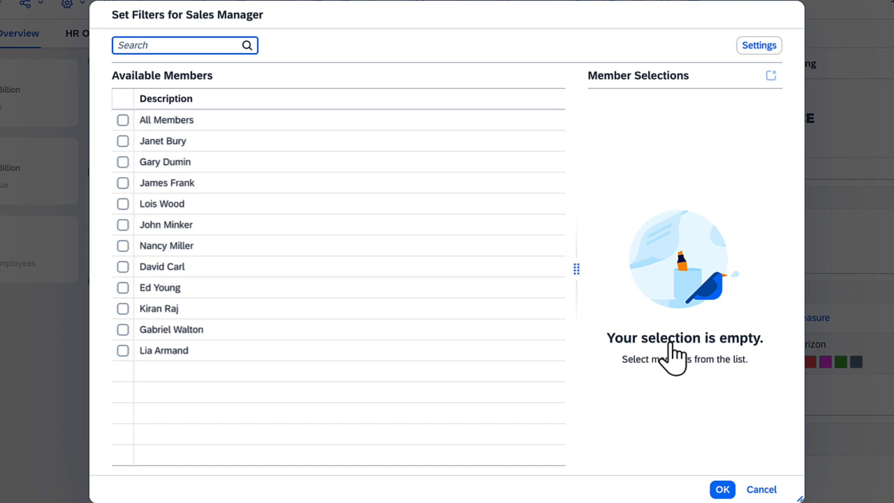
pyautogui.click(123, 120)
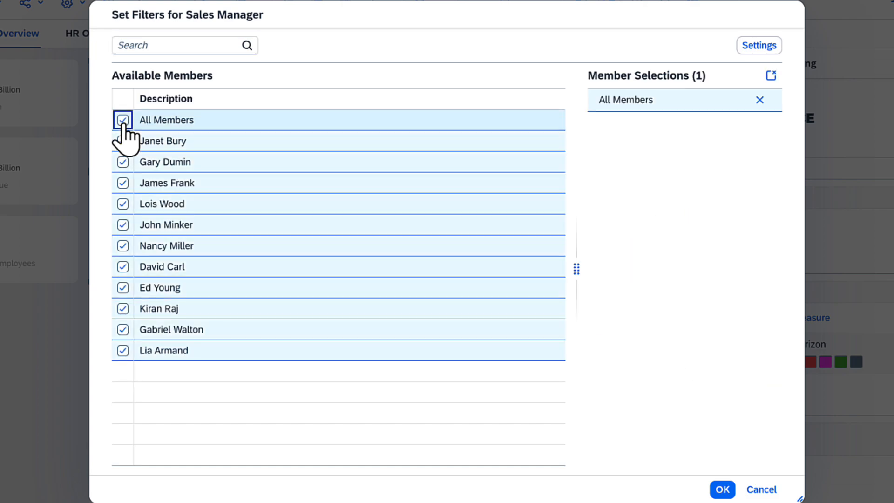
pyautogui.click(123, 182)
pyautogui.click(123, 246)
pyautogui.click(123, 267)
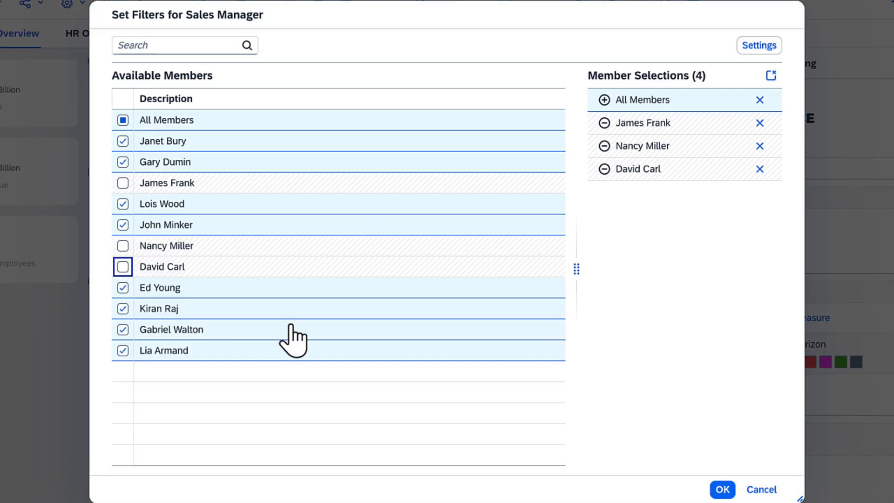
pyautogui.click(761, 489)
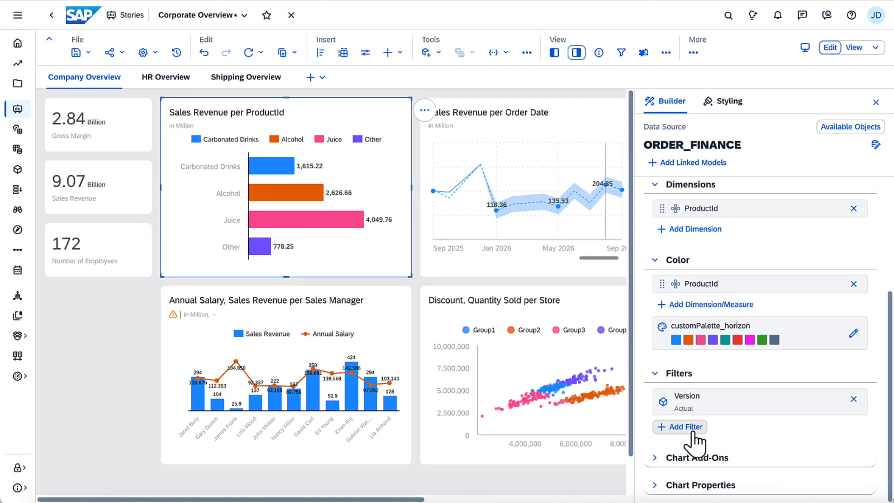
# Step: Add a Sales Manager condition filter to the Sales Revenue per ProductId chart that includes values beginning with "J", checking its viewer settings before applying
pyautogui.click(673, 427)
pyautogui.click(703, 354)
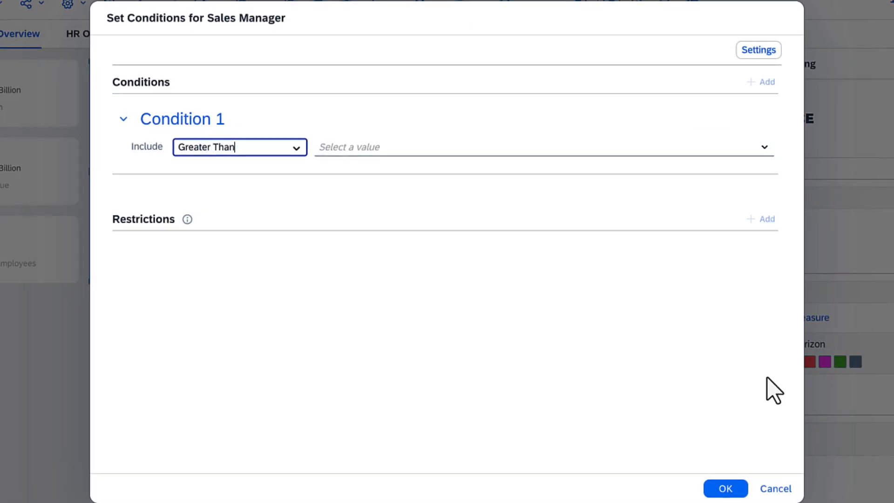
pyautogui.click(296, 150)
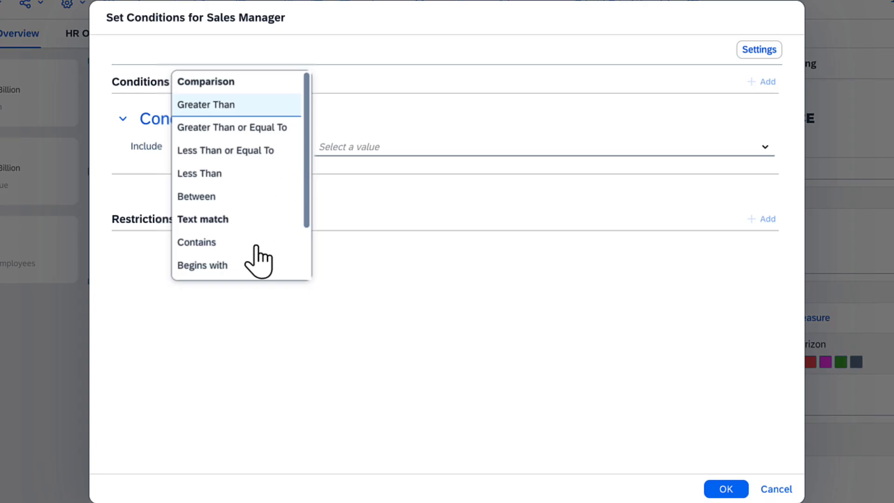
pyautogui.click(244, 265)
pyautogui.click(337, 152)
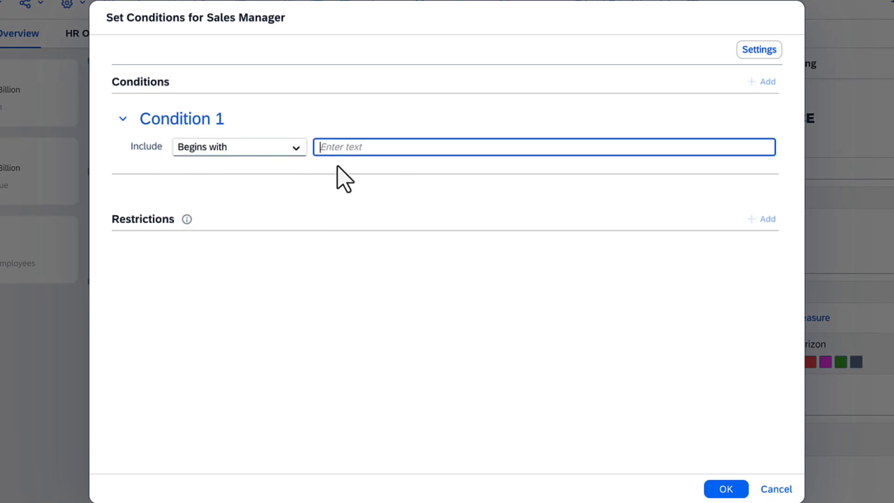
pyautogui.write('J')
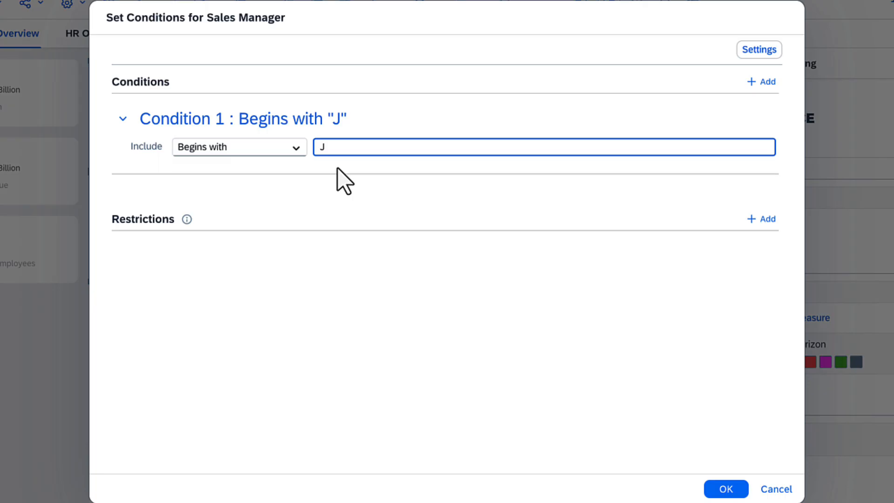
pyautogui.click(759, 51)
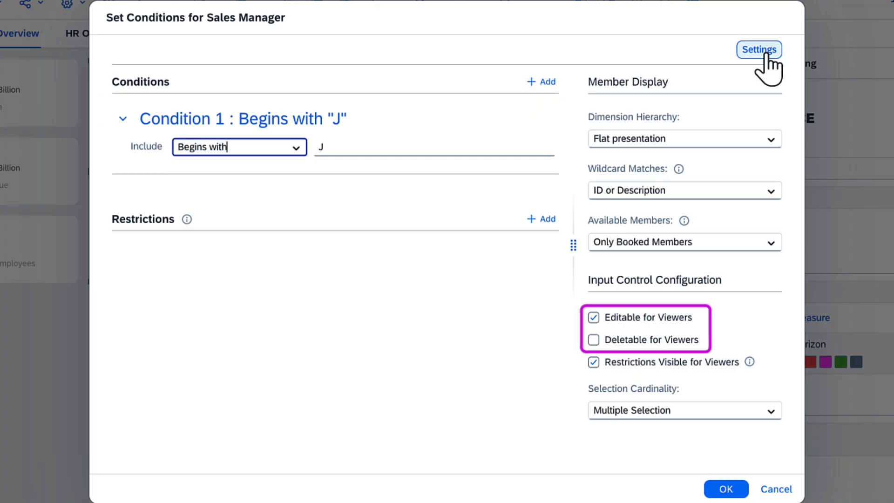
pyautogui.click(734, 488)
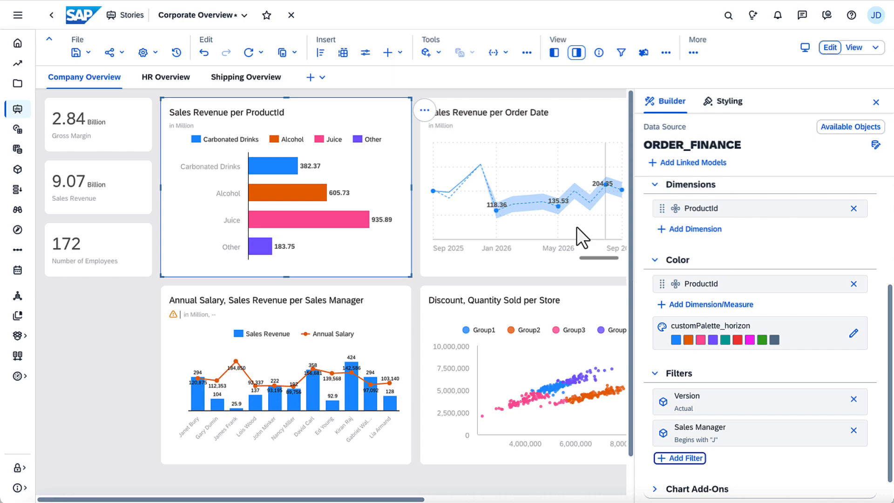
# Step: For the Sales Revenue per Order Date chart, browse the Order Date member intervals down to the days of January 2025 without applying a filter
pyautogui.click(555, 128)
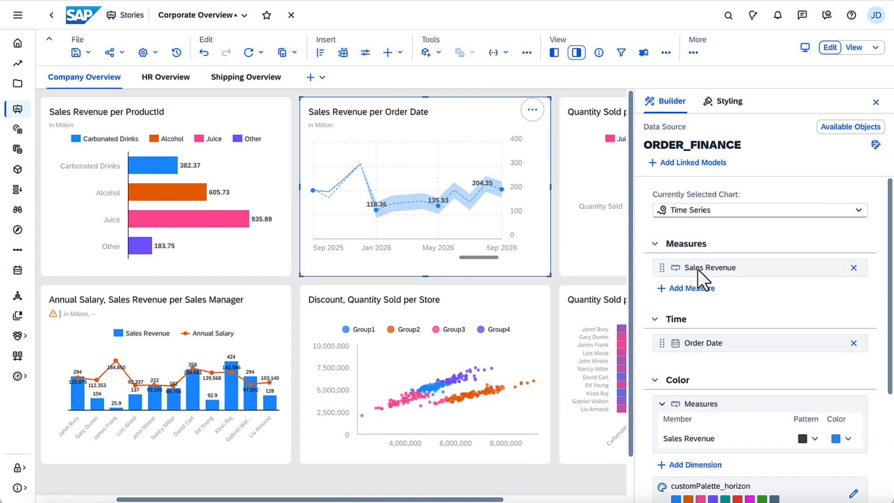
pyautogui.click(763, 343)
pyautogui.click(767, 216)
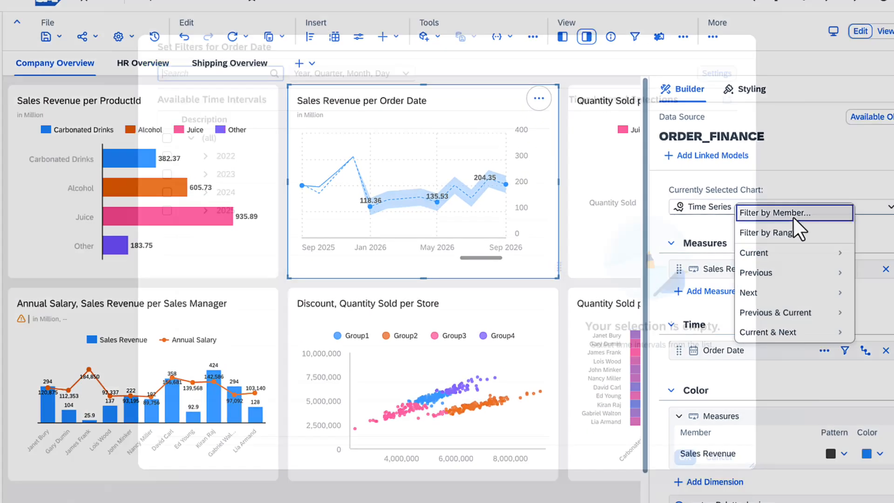
pyautogui.click(205, 210)
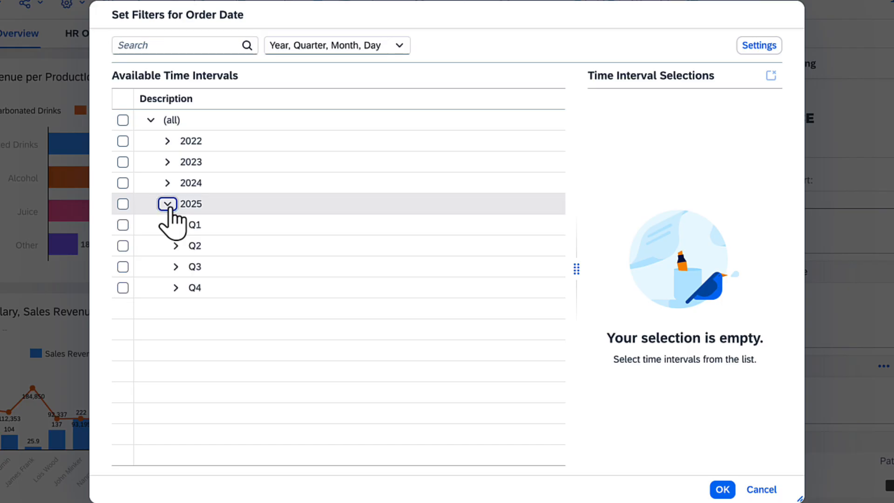
pyautogui.click(176, 225)
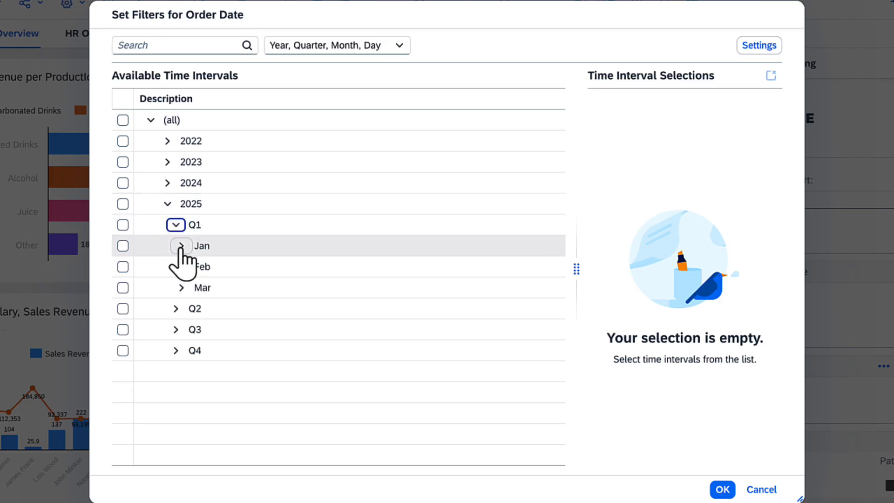
pyautogui.click(181, 245)
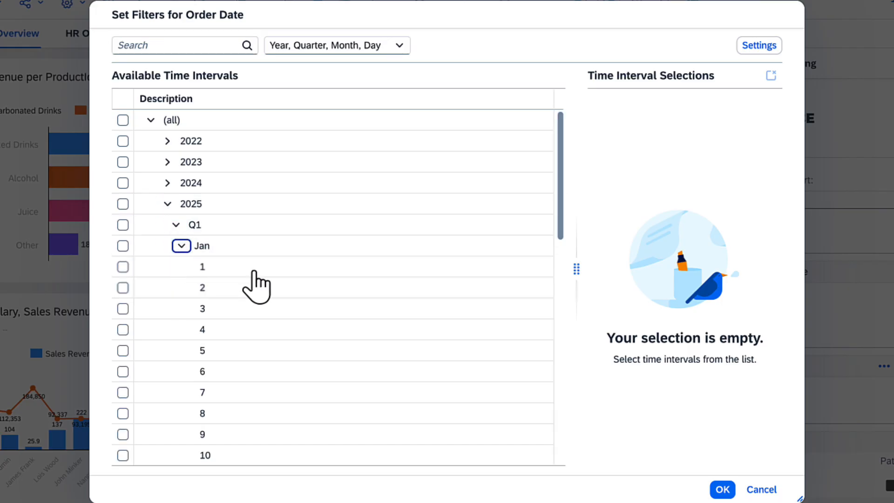
pyautogui.click(760, 490)
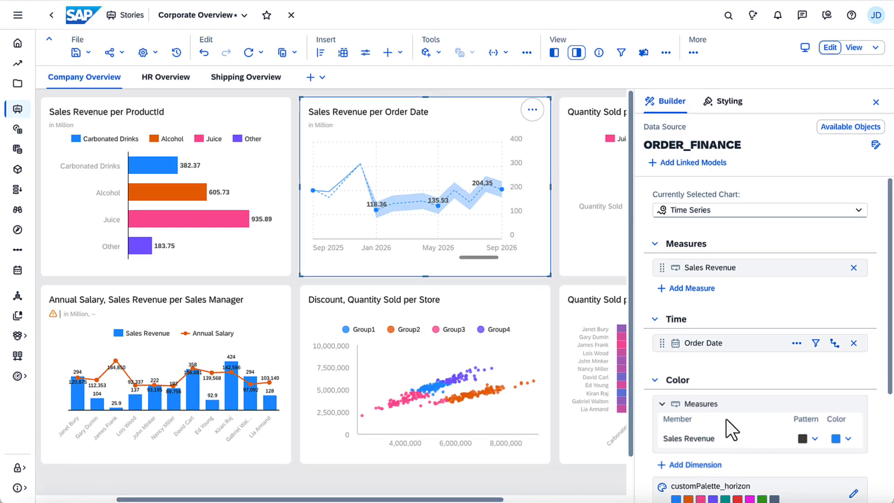
# Step: Filter Order Date by a fixed range with Quarter granularity from Q3 2024 to Q4 2025, and show the chart's All time span
pyautogui.click(815, 347)
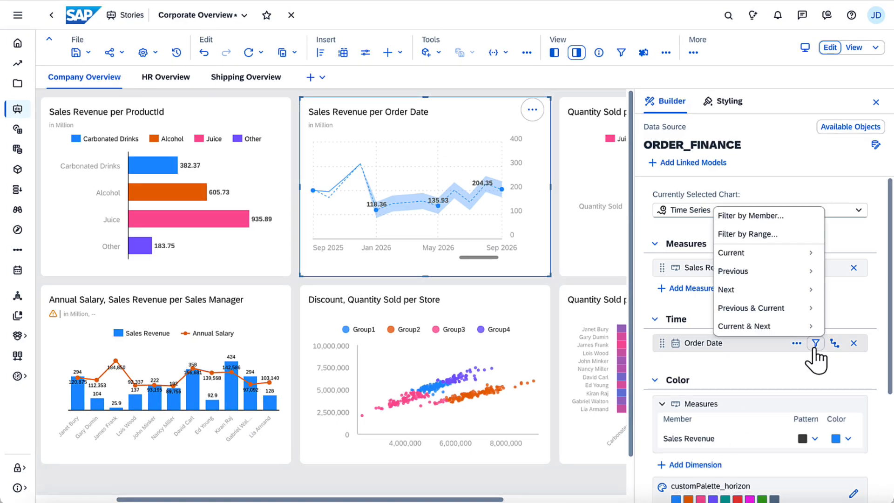
pyautogui.click(752, 234)
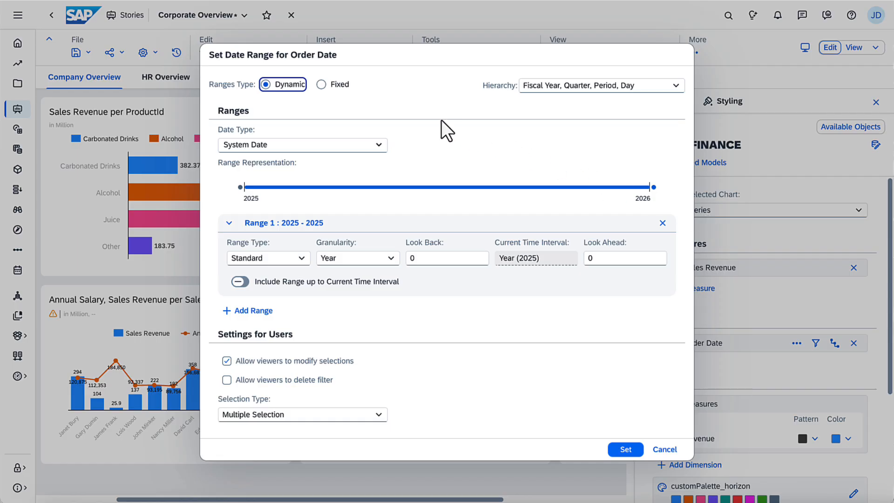
pyautogui.click(322, 85)
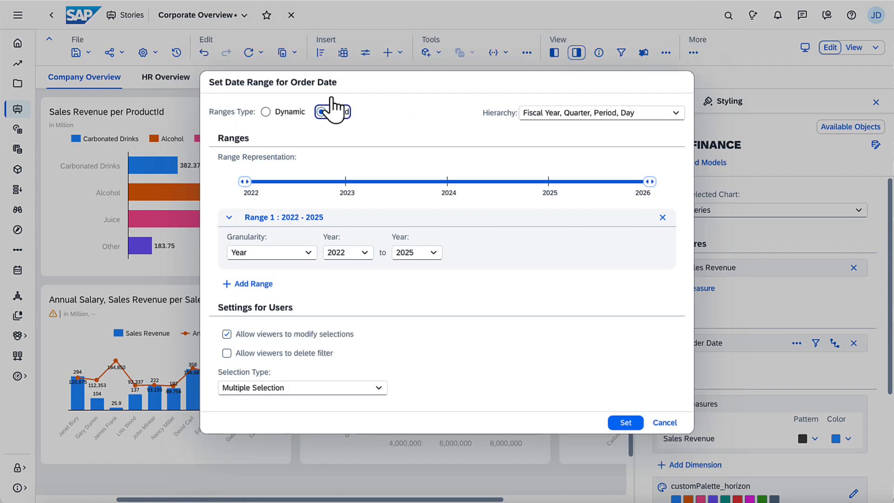
pyautogui.click(308, 254)
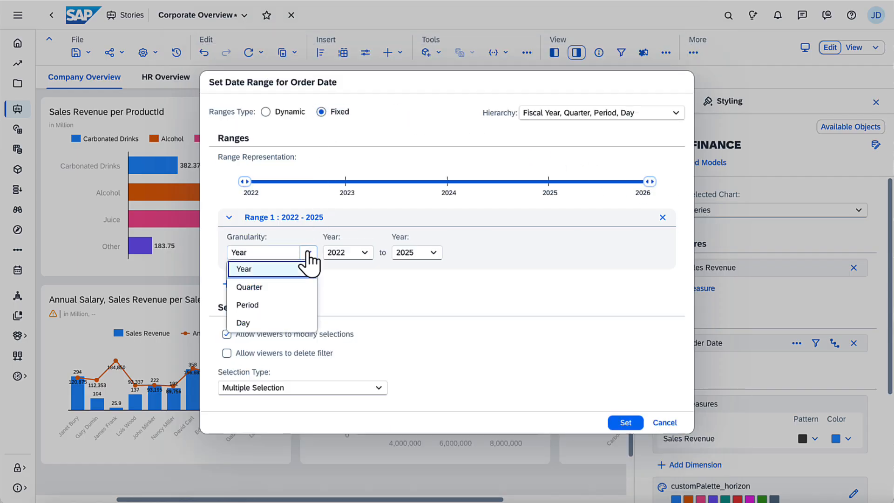
pyautogui.click(293, 287)
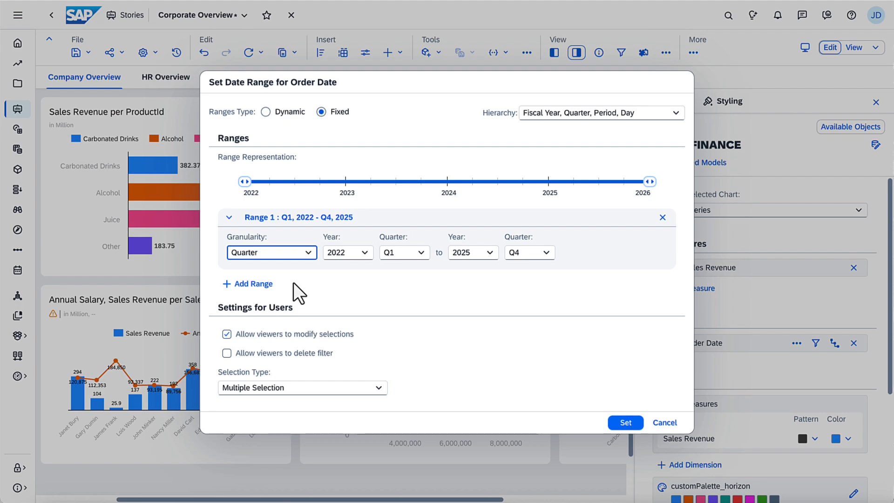
pyautogui.moveTo(246, 183)
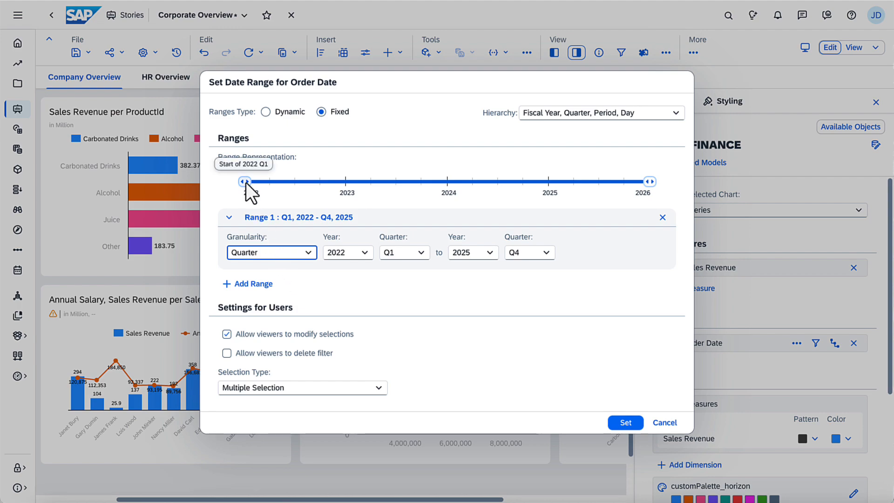
pyautogui.moveTo(246, 182); pyautogui.dragTo(497, 183)
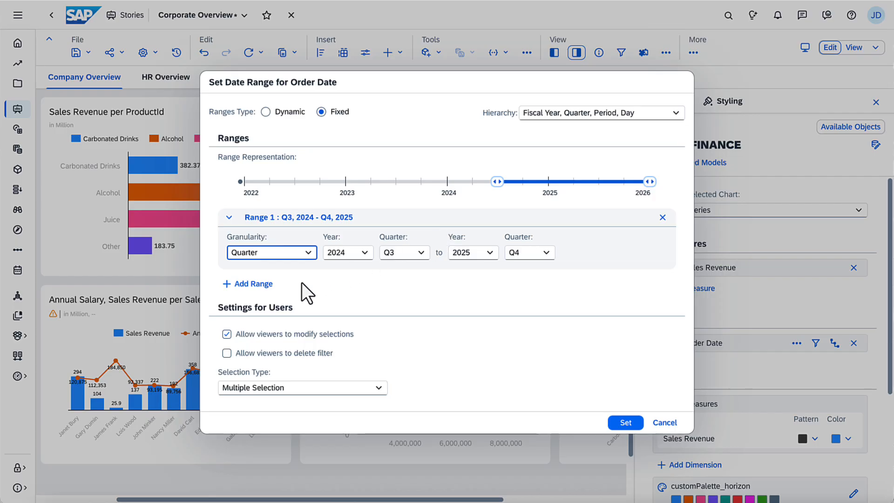
pyautogui.click(266, 288)
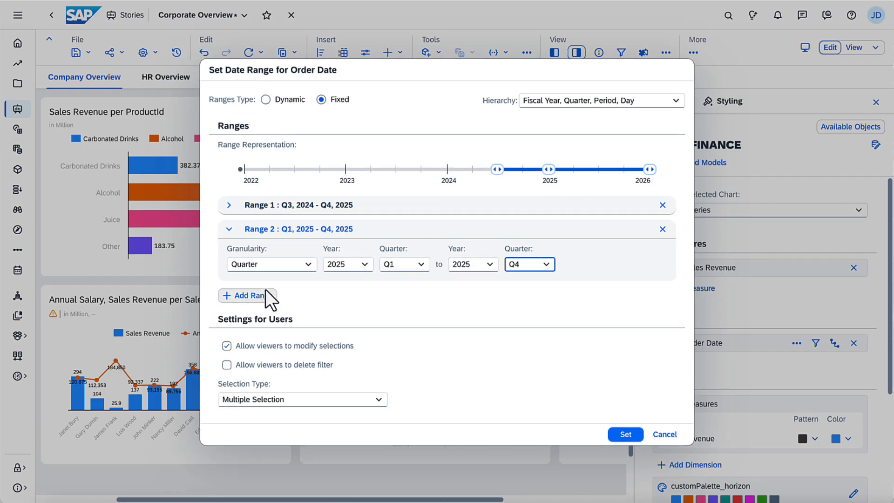
pyautogui.click(662, 229)
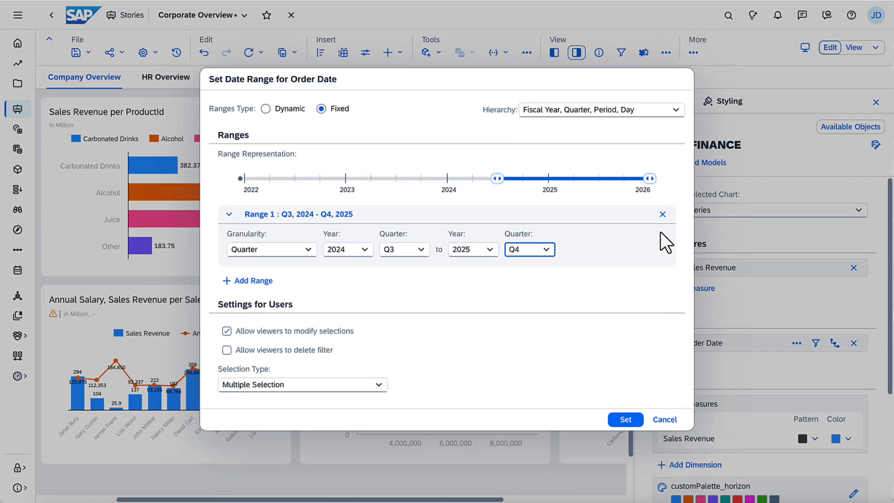
pyautogui.click(626, 433)
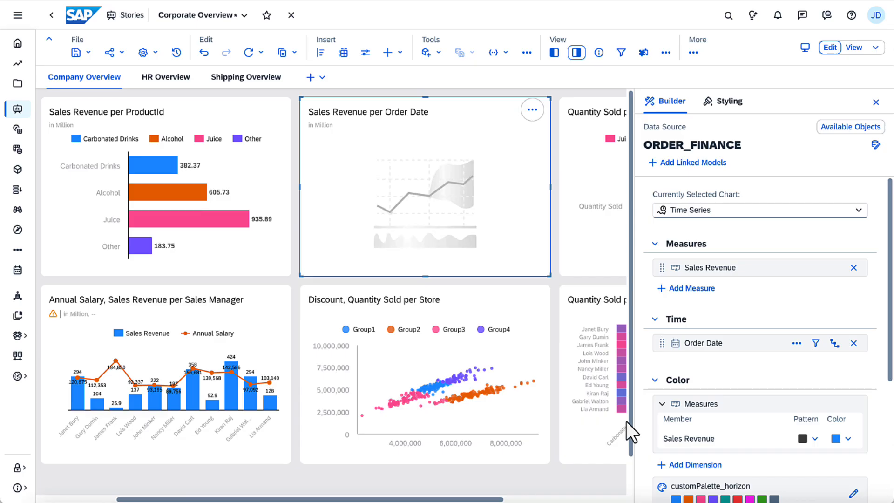
pyautogui.click(386, 148)
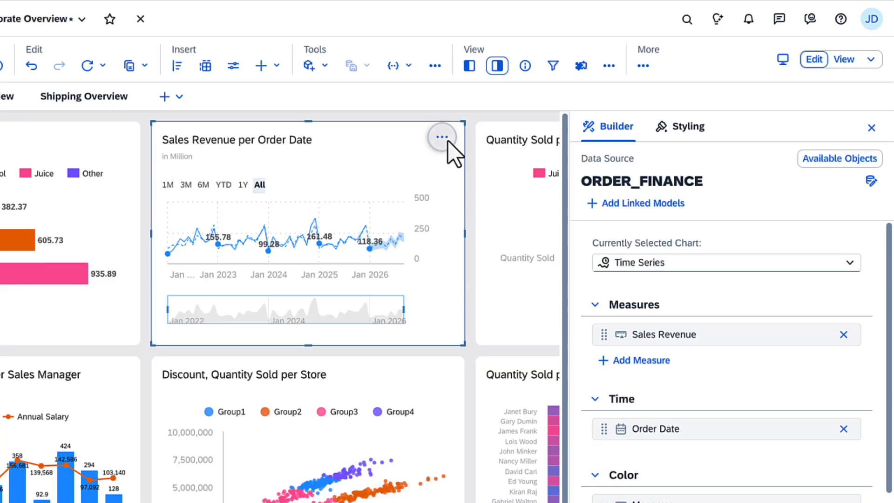
# Step: Look up the Linked Analysis options available for the Sales Revenue per Order Date chart
pyautogui.click(532, 110)
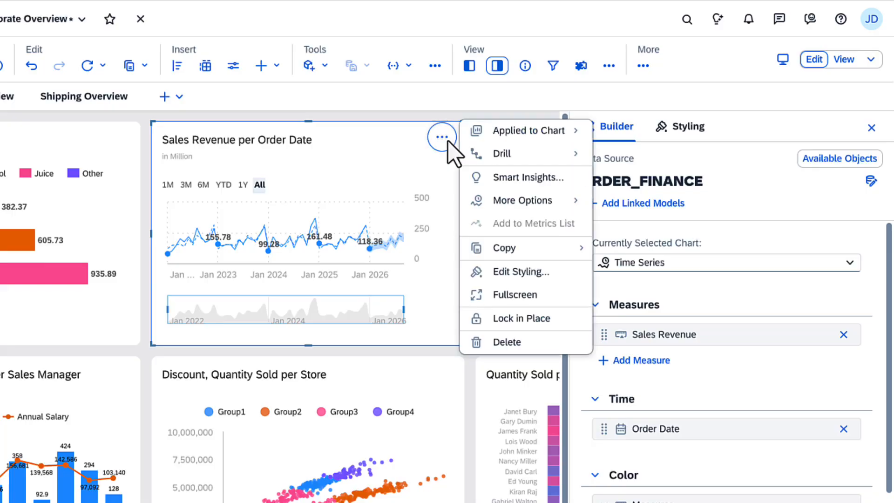
pyautogui.moveTo(547, 202)
pyautogui.moveTo(611, 225)
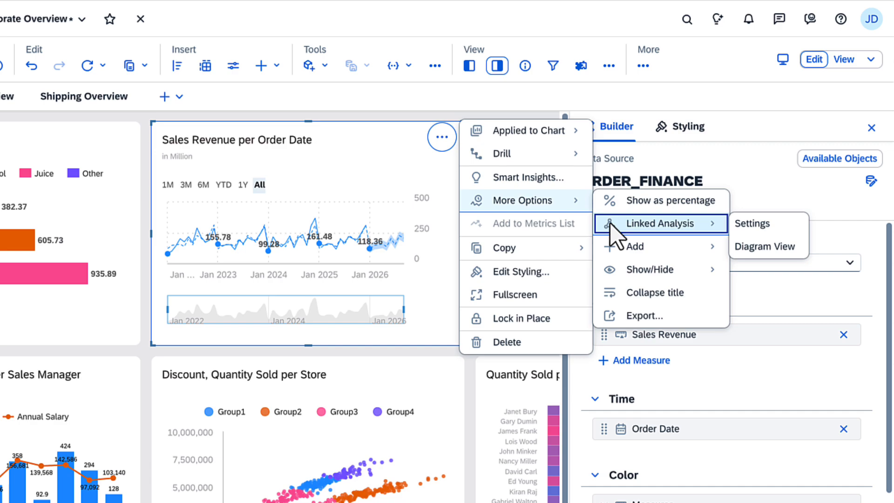
pyautogui.click(450, 164)
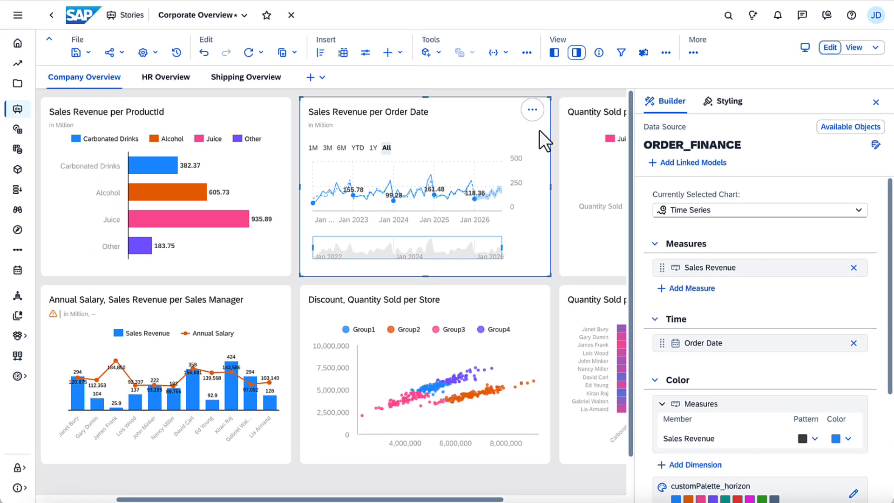
# Step: Place a page filter input control below the Number of Employees tile and set its data source to ORDER_FINANCE
pyautogui.click(576, 52)
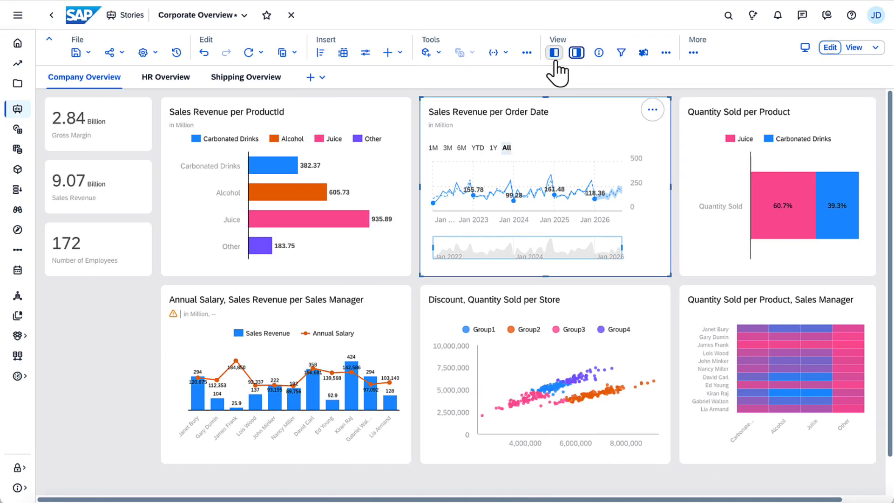
pyautogui.click(554, 52)
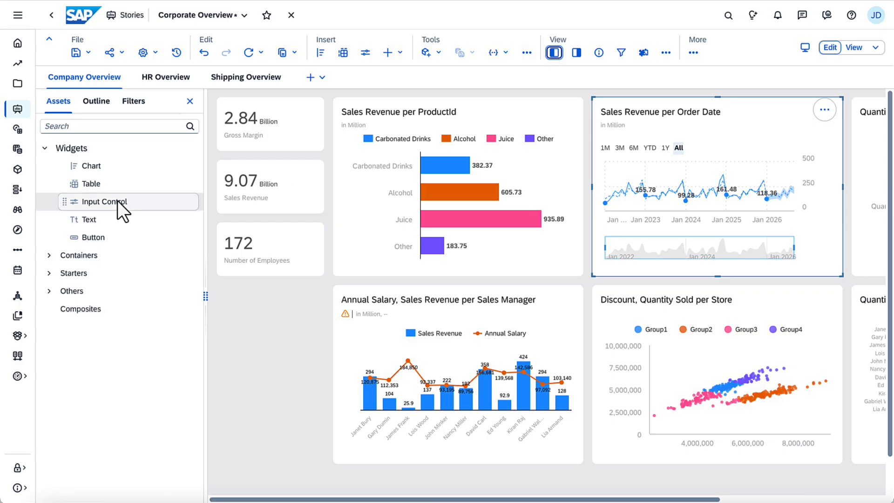
pyautogui.moveTo(118, 200); pyautogui.dragTo(219, 287)
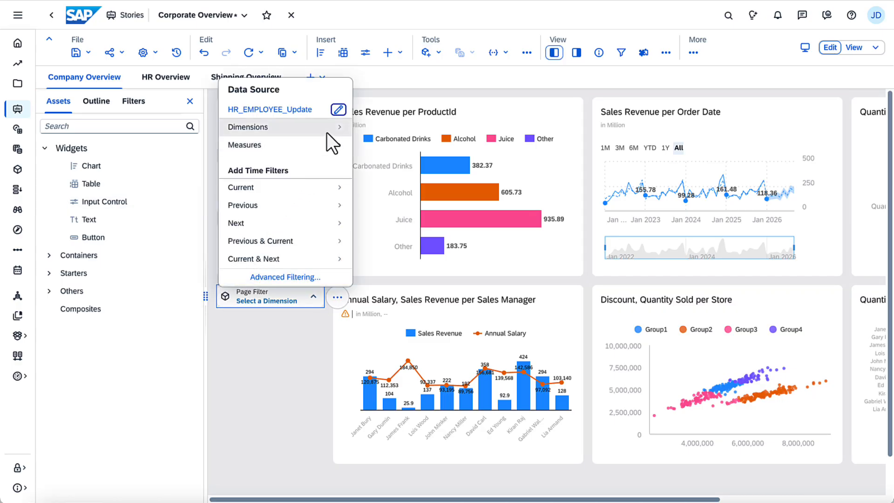
pyautogui.click(338, 110)
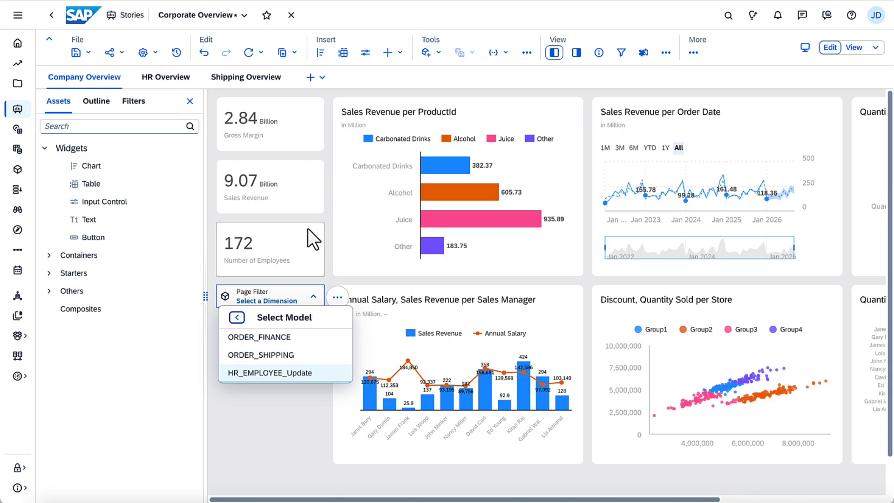
pyautogui.click(272, 336)
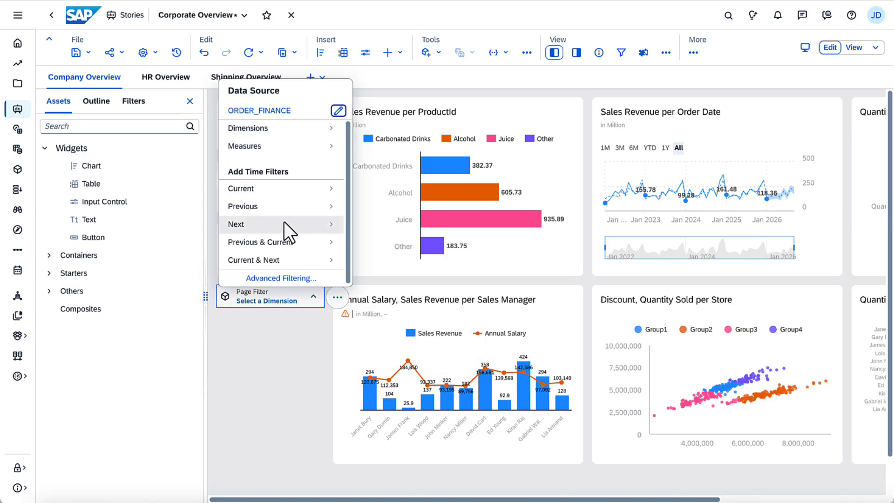
# Step: Filter the new input control by StoreId's Region with All Members selected, and enlarge it downward to list the regions
pyautogui.click(284, 130)
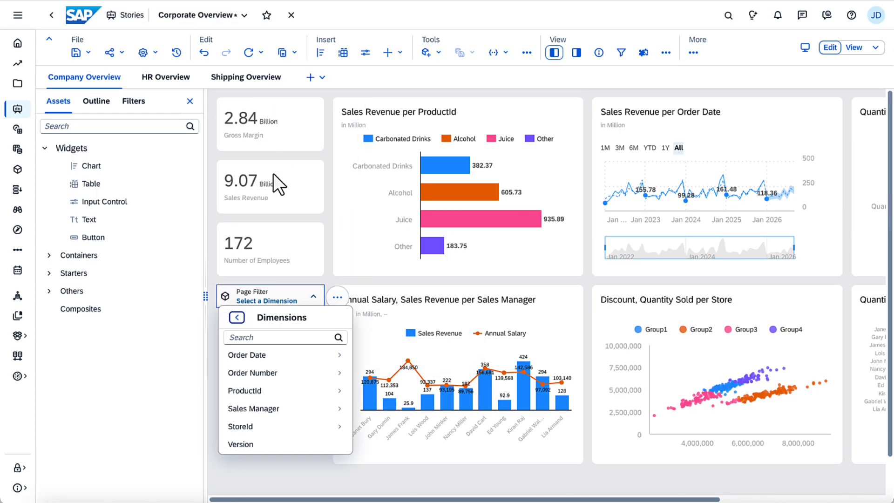
pyautogui.click(255, 427)
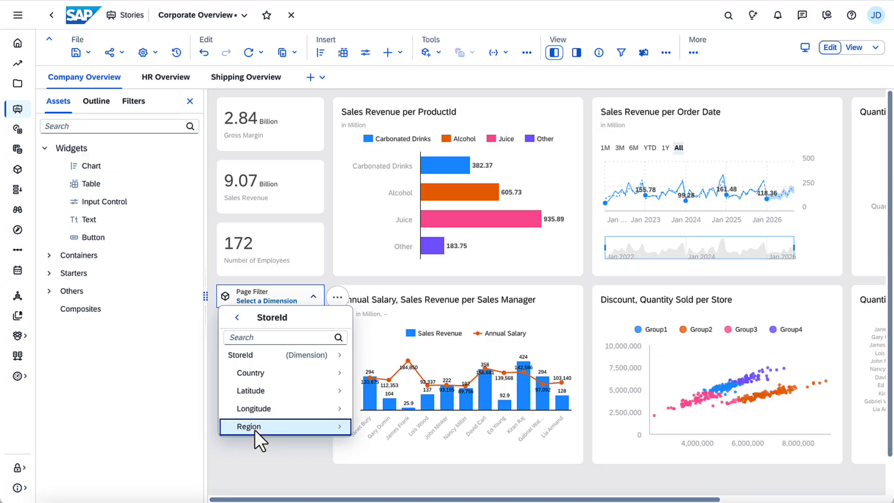
pyautogui.click(255, 429)
pyautogui.click(368, 427)
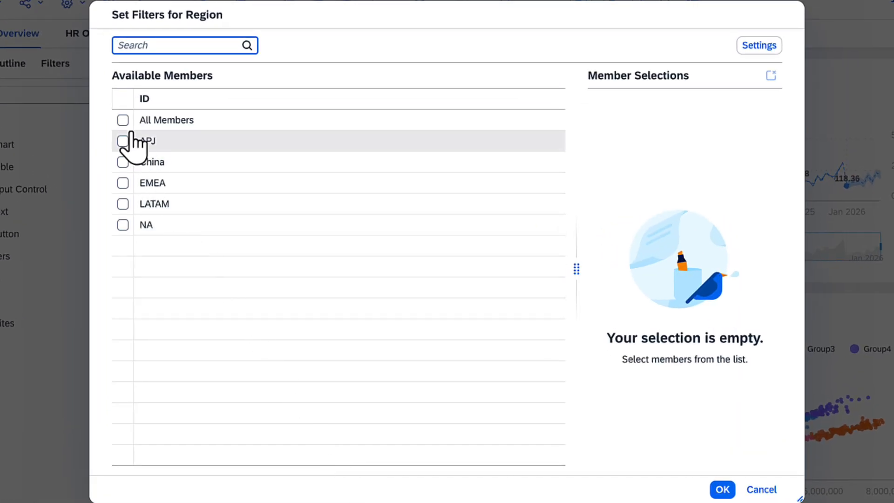
pyautogui.click(123, 120)
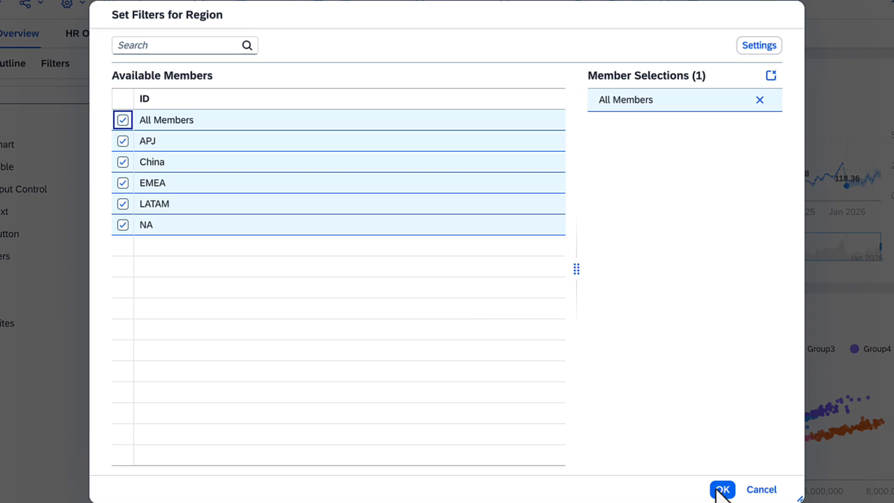
pyautogui.click(722, 489)
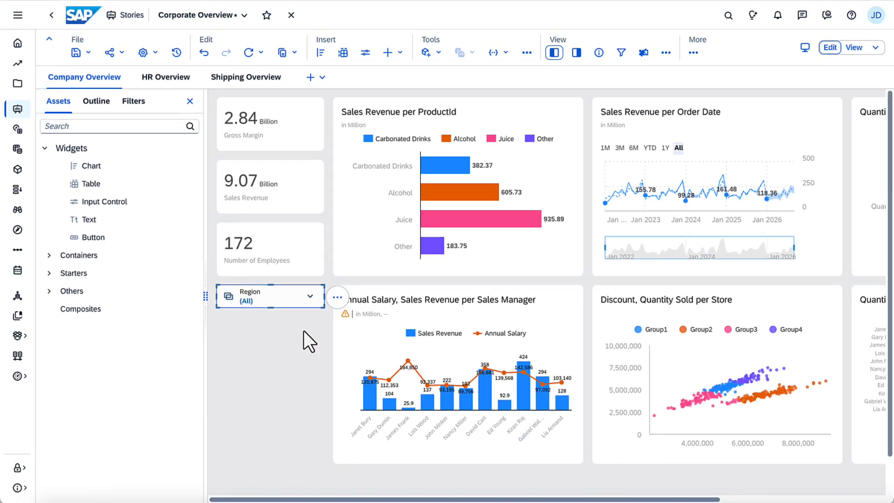
pyautogui.moveTo(270, 307); pyautogui.dragTo(269, 458)
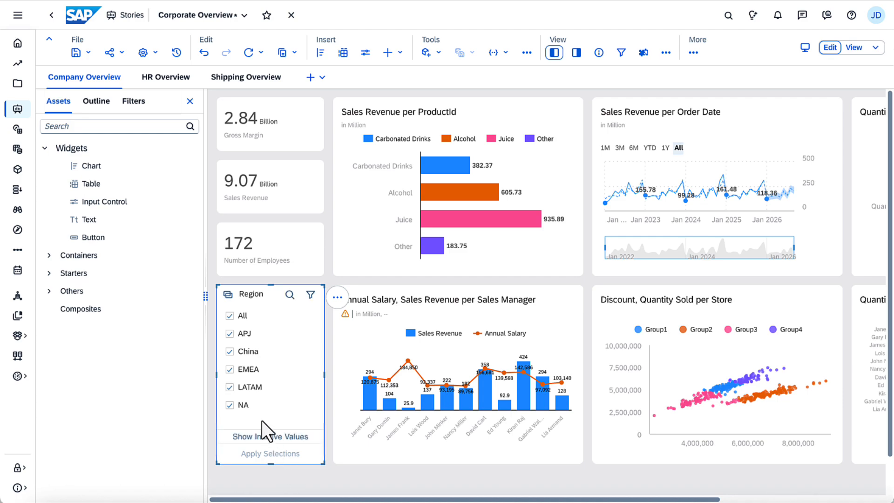
# Step: Try the Region page filter by excluding EMEA and applying it, and reapply the selection with EMEA included
pyautogui.click(241, 370)
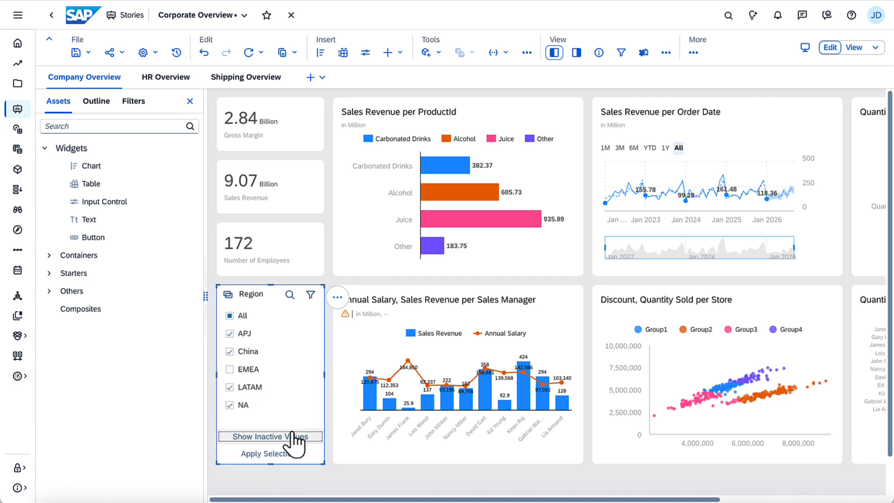
pyautogui.click(277, 453)
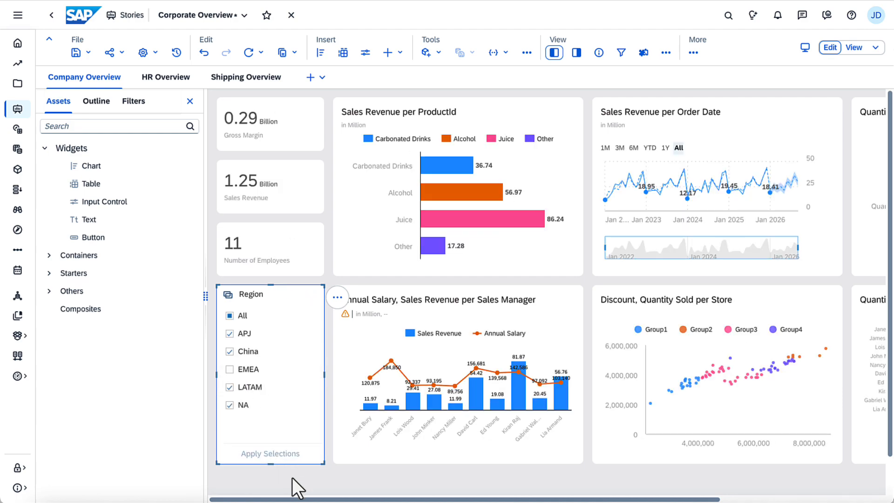
pyautogui.click(232, 371)
pyautogui.click(279, 453)
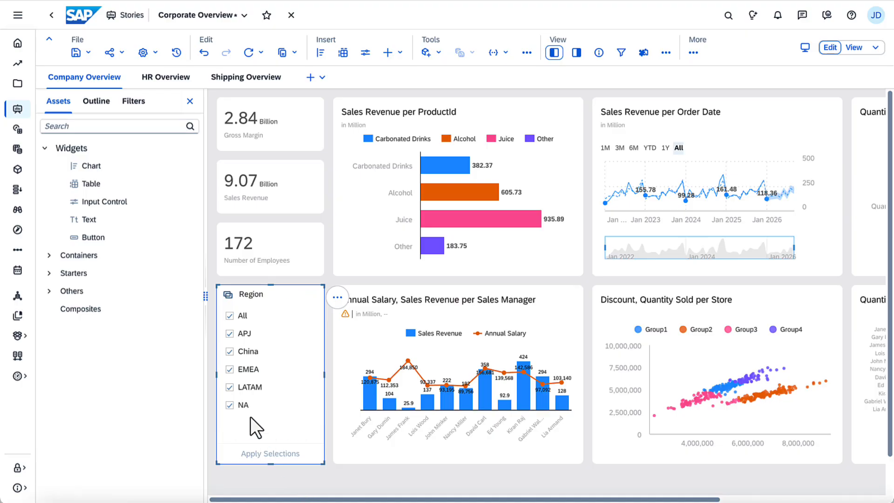
# Step: Add a Sales Manager member filter for all pages that includes the first five listed managers
pyautogui.click(135, 102)
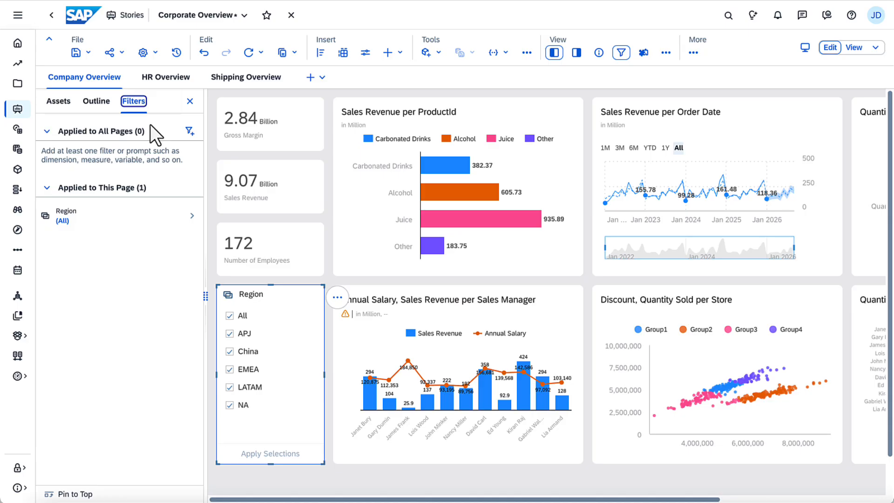
pyautogui.click(189, 131)
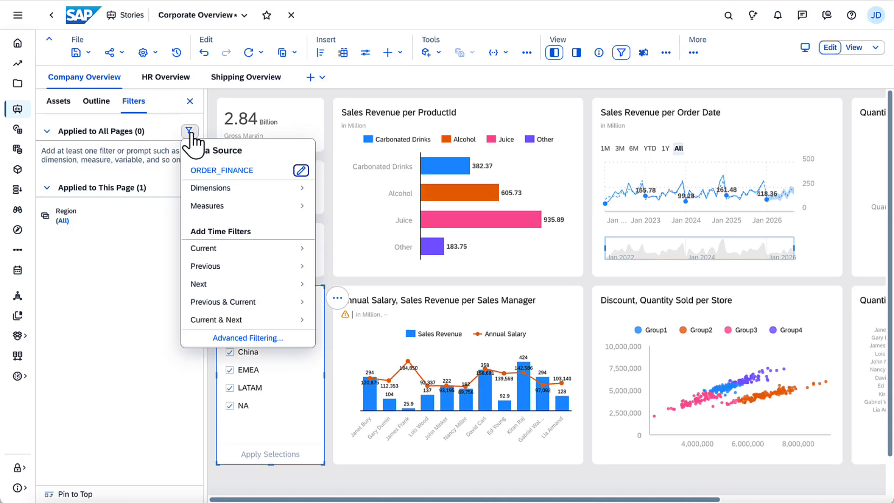
pyautogui.click(222, 189)
pyautogui.moveTo(219, 247)
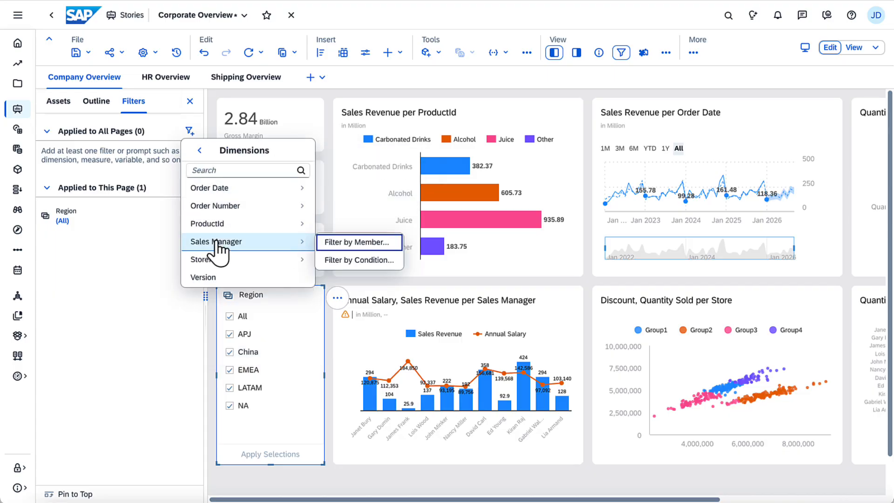
pyautogui.click(336, 245)
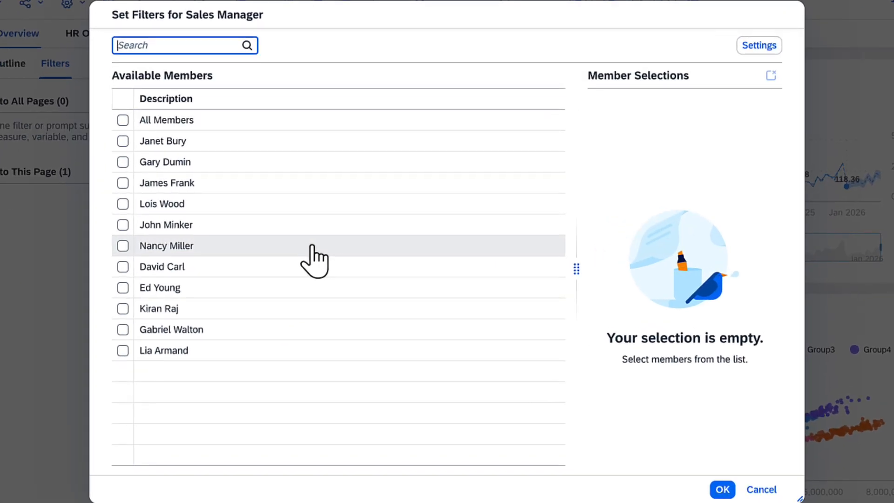
pyautogui.click(123, 141)
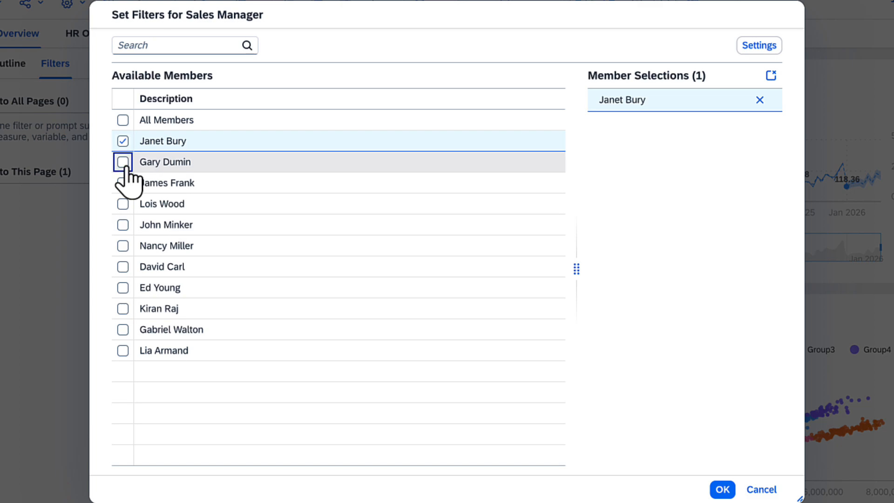
pyautogui.click(123, 162)
pyautogui.click(123, 183)
pyautogui.click(123, 204)
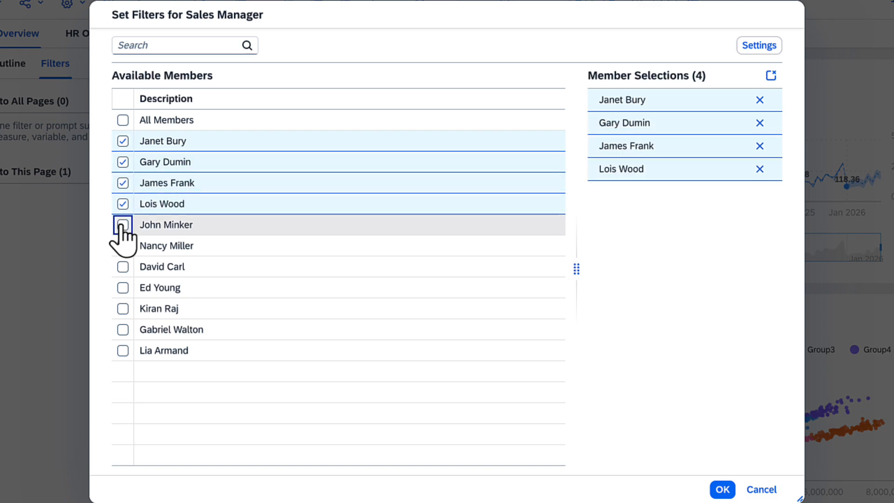
pyautogui.click(123, 225)
pyautogui.click(722, 489)
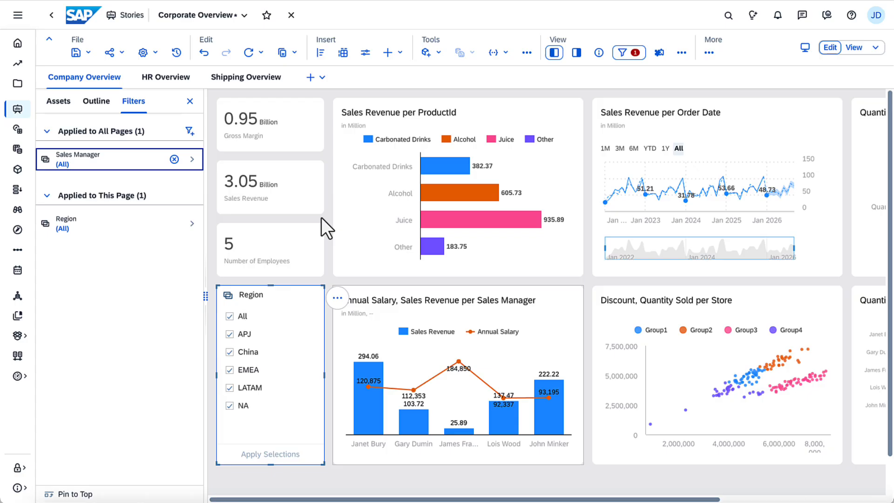
# Step: Check the story filter's effect on the HR Overview page, and remove the Sales Manager filter from the Company Overview page
pyautogui.click(167, 79)
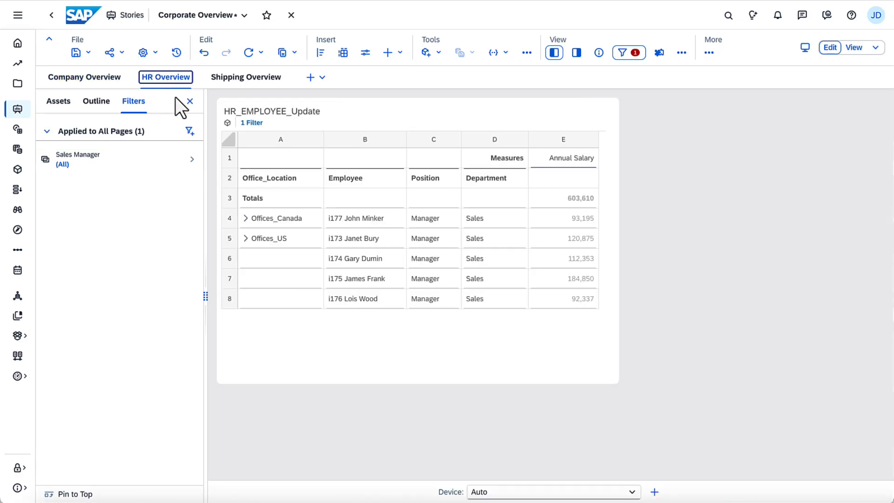
pyautogui.click(114, 80)
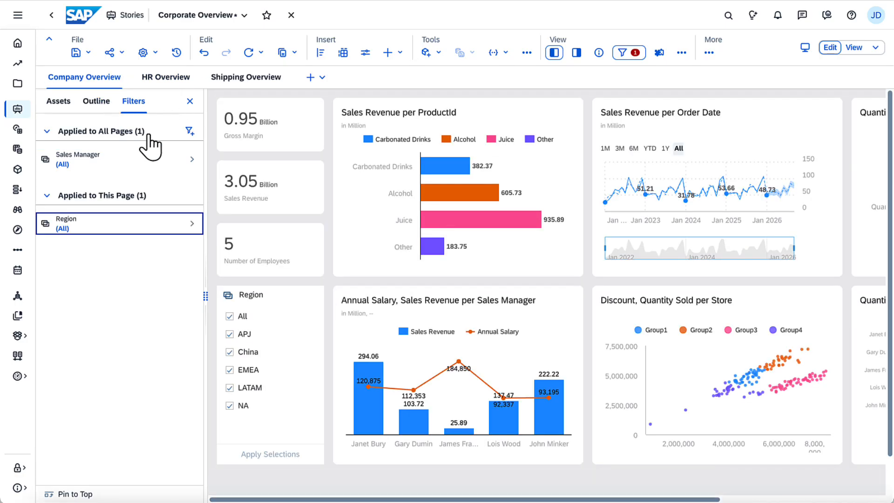
pyautogui.click(175, 160)
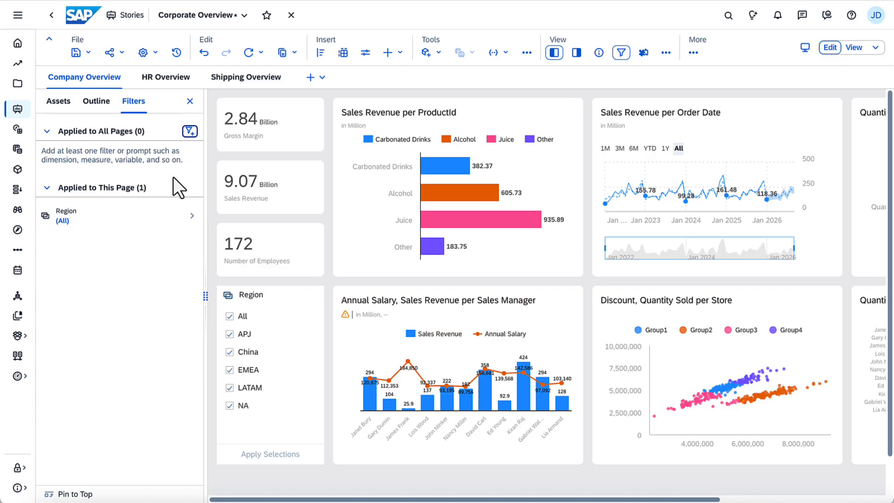
# Step: Start an advanced filter for all pages on ORDER_FINANCE and name it "Growth Areas"
pyautogui.click(190, 131)
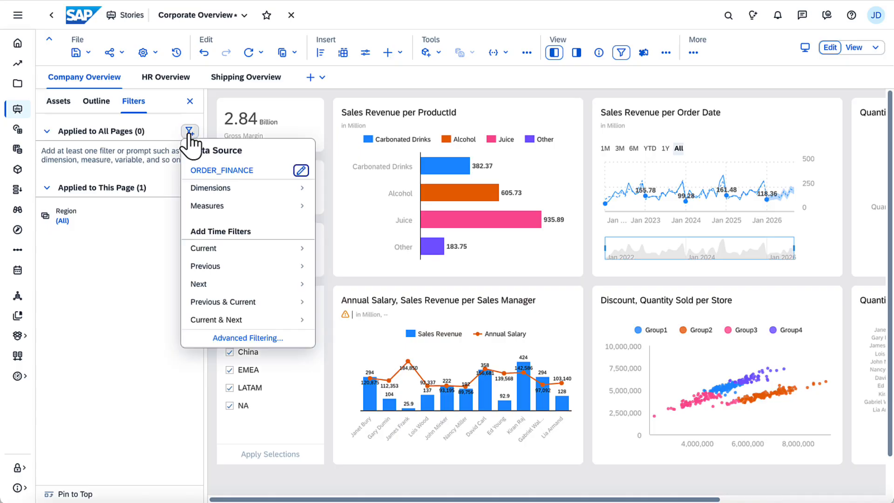
pyautogui.click(248, 337)
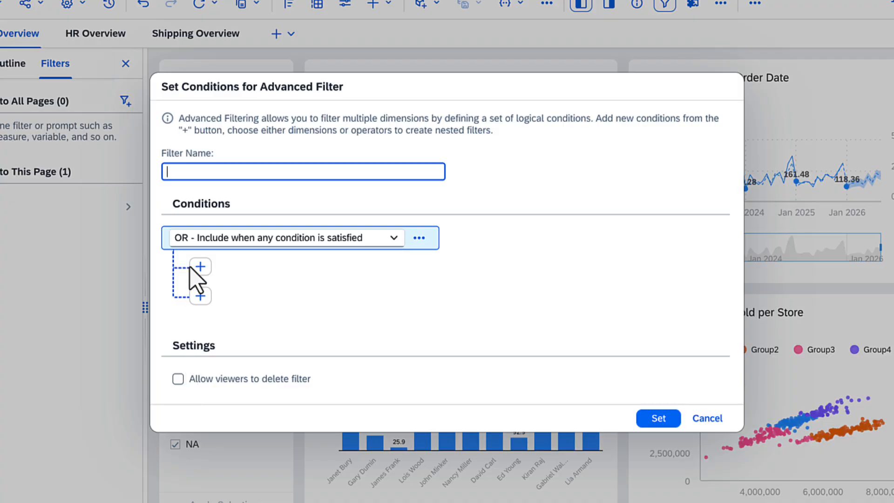
pyautogui.write('Growth Areas')
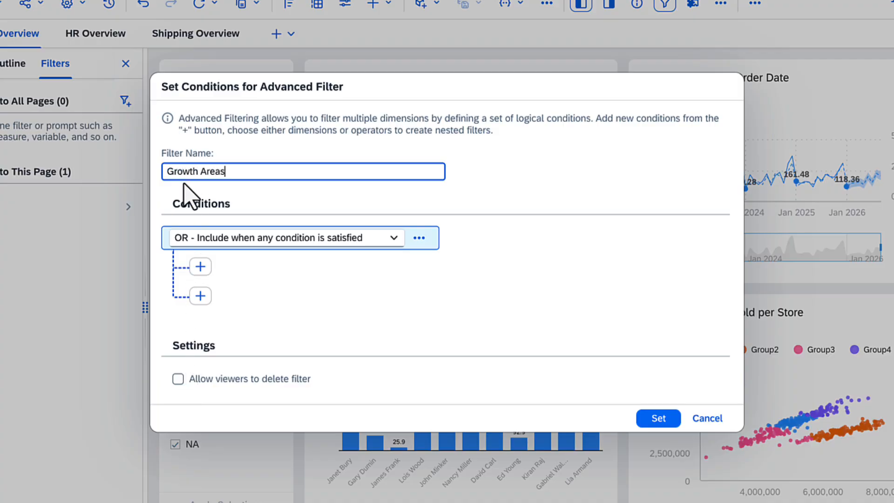
# Step: Add a ProductId member condition that equals Carbonated Drinks under the OR operator of the advanced filter
pyautogui.click(200, 266)
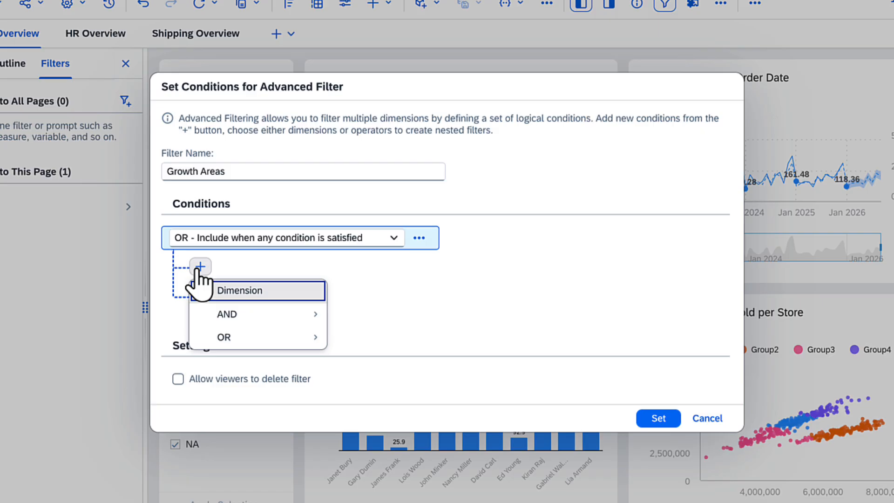
pyautogui.click(240, 289)
pyautogui.click(242, 372)
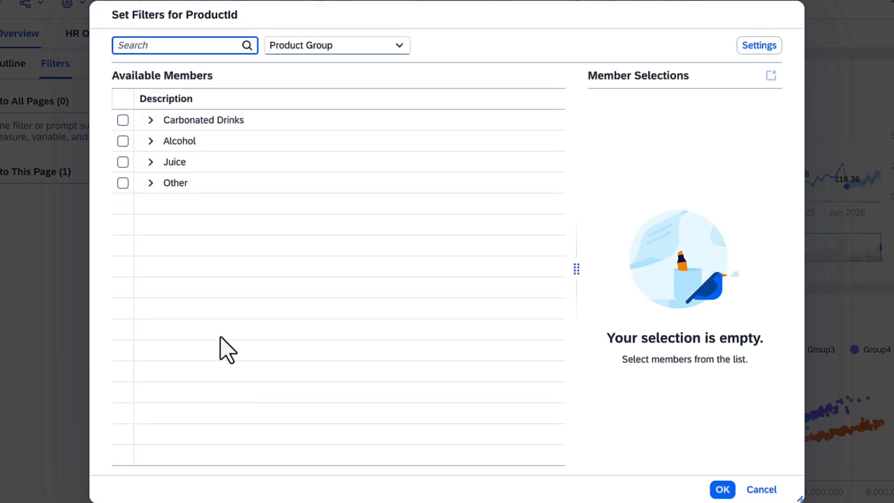
pyautogui.click(123, 120)
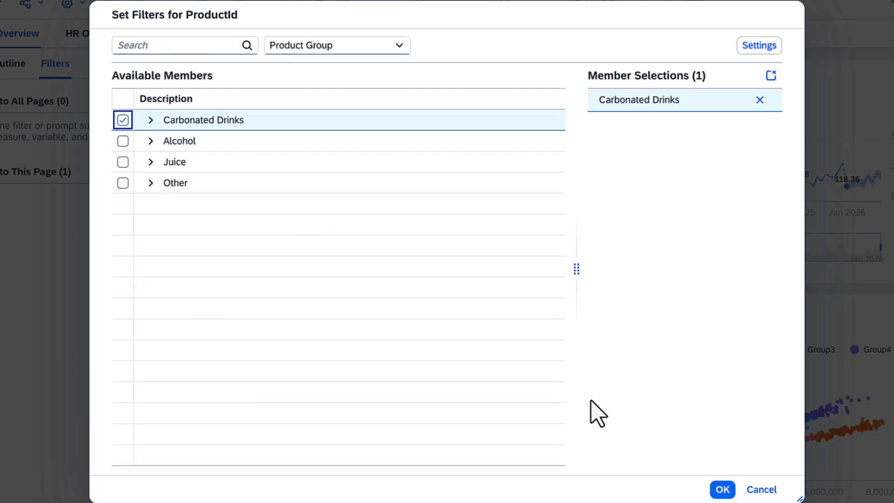
pyautogui.click(723, 489)
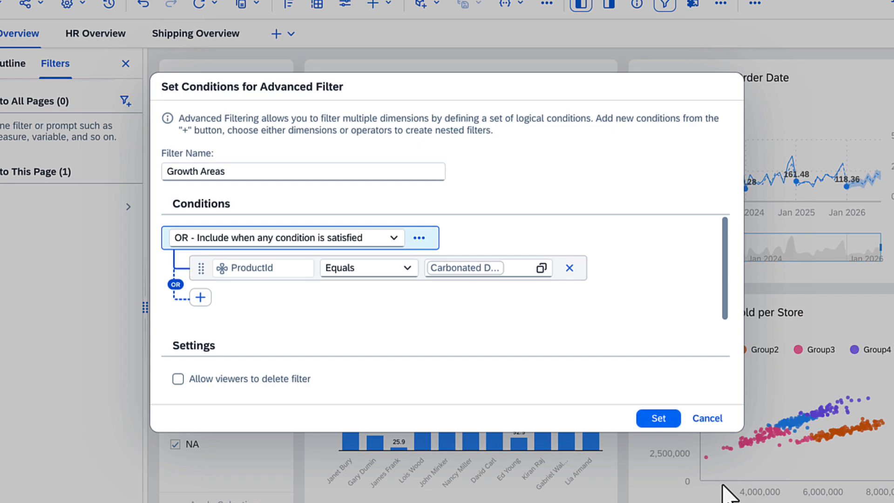
# Step: Add a StoreId Region member condition to the advanced filter that equals APJ and China
pyautogui.click(201, 298)
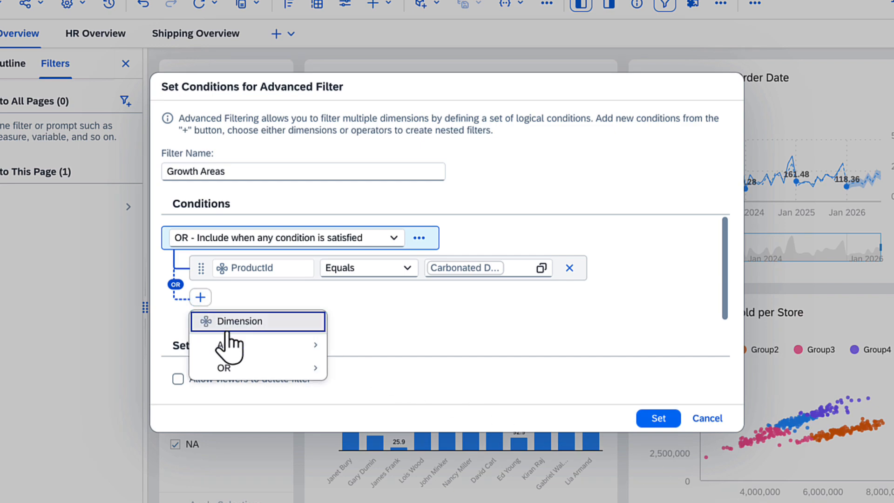
pyautogui.click(228, 328)
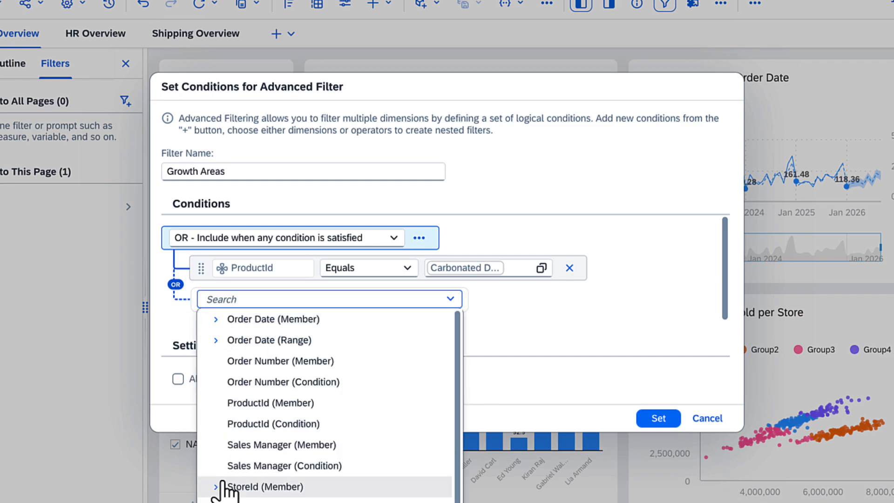
pyautogui.click(219, 488)
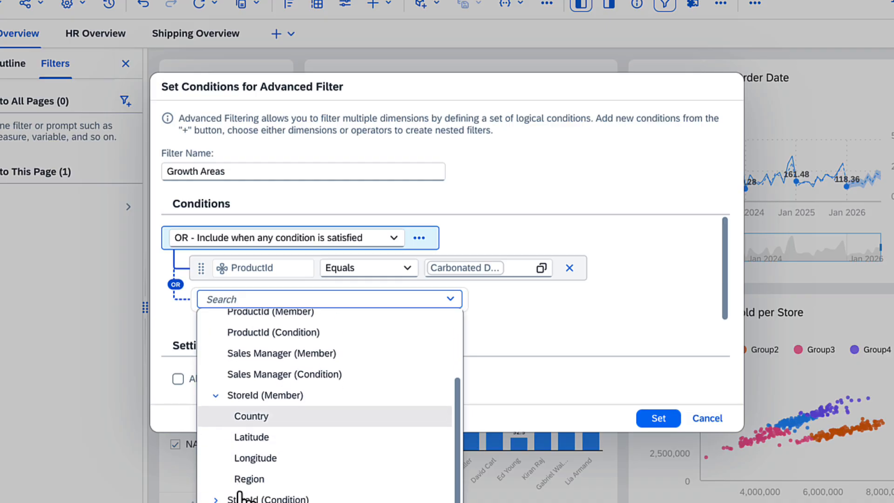
pyautogui.click(249, 479)
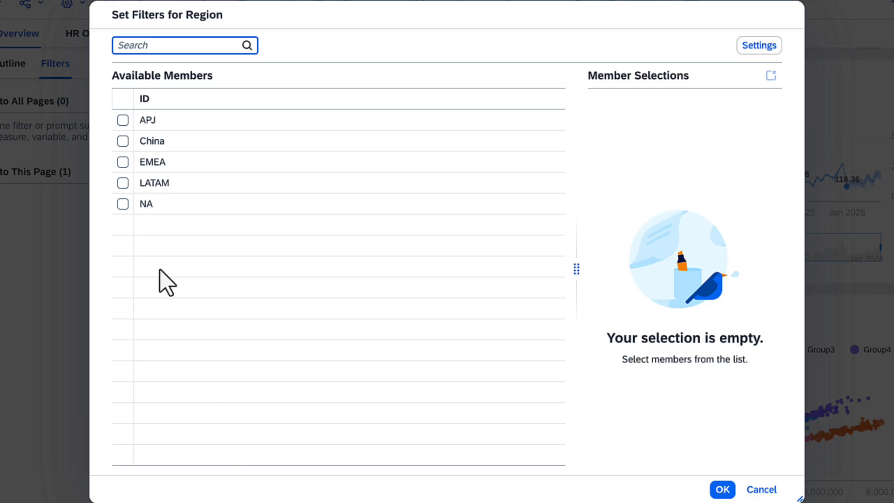
pyautogui.click(123, 121)
pyautogui.click(123, 141)
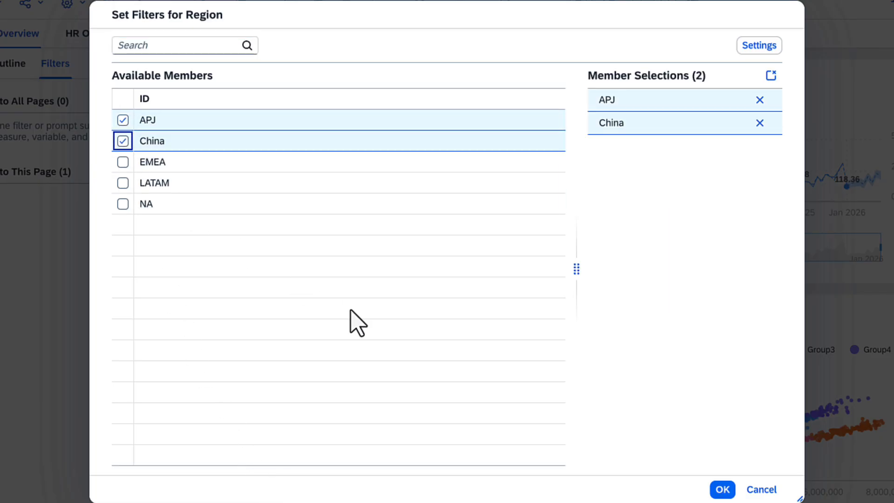
pyautogui.click(724, 491)
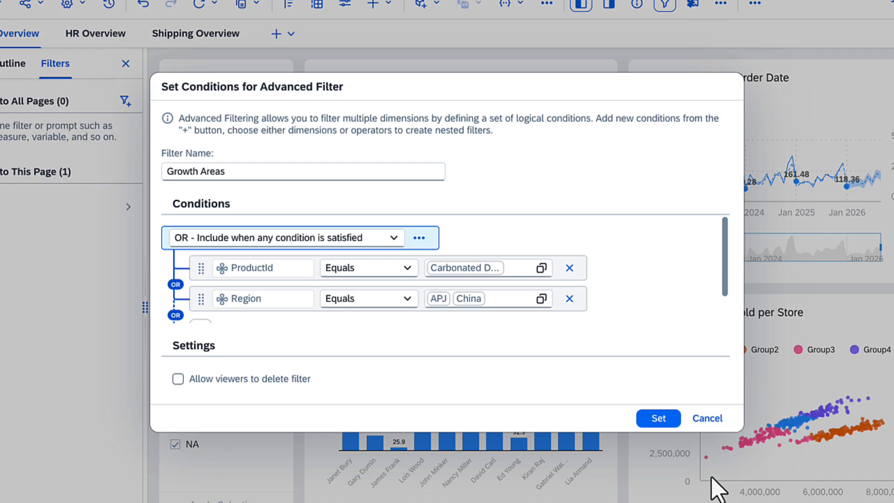
# Step: Keep the operator at "OR - Include when any condition is satisfied" and apply the Growth Areas filter to all pages
pyautogui.click(393, 238)
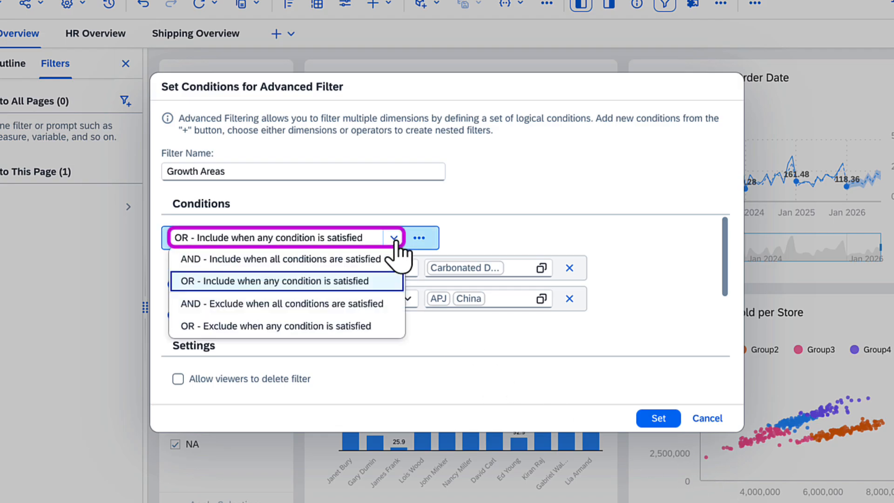
pyautogui.click(373, 281)
pyautogui.click(658, 419)
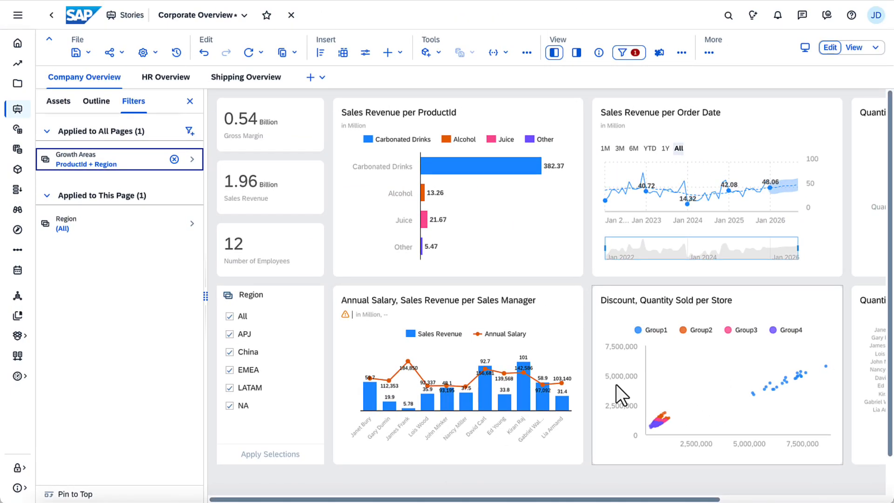
# Step: Switch the story to view mode and check how the Growth Areas filter is presented to viewers
pyautogui.click(874, 48)
pyautogui.click(840, 82)
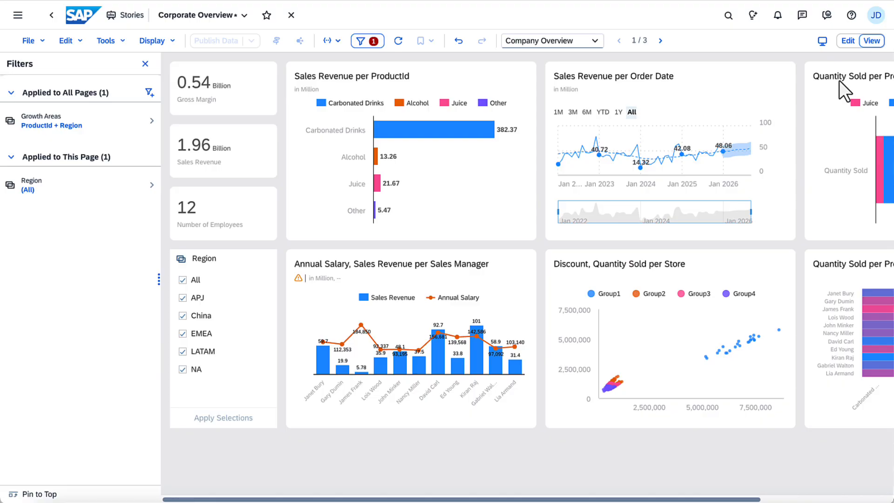
pyautogui.click(104, 124)
pyautogui.click(13, 64)
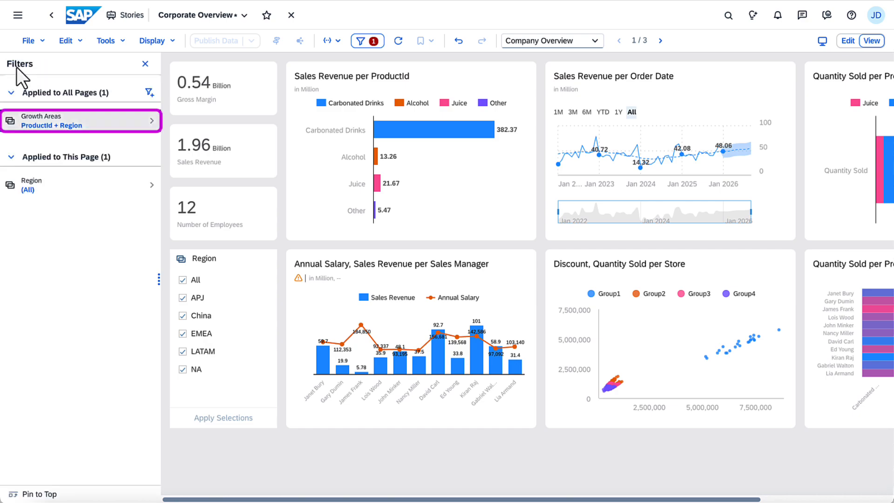